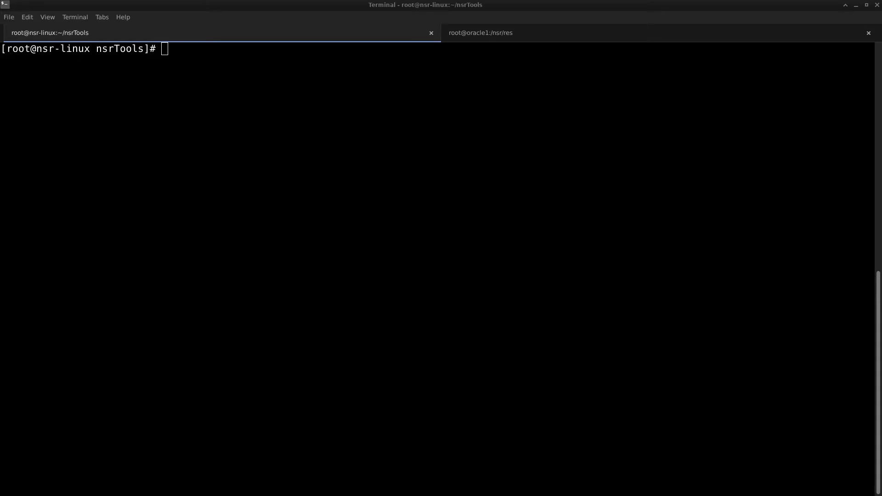
Launch ./nsrTools for its 17-item NetWorker 19.3.0.1 server check, then enter 'nsr peer mismatches list'.
click(284, 131)
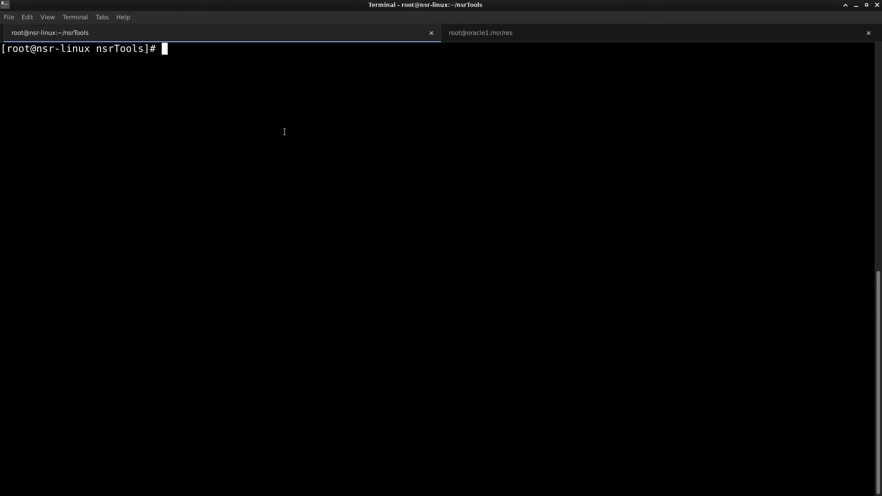
text(./ns)
key(Tab)
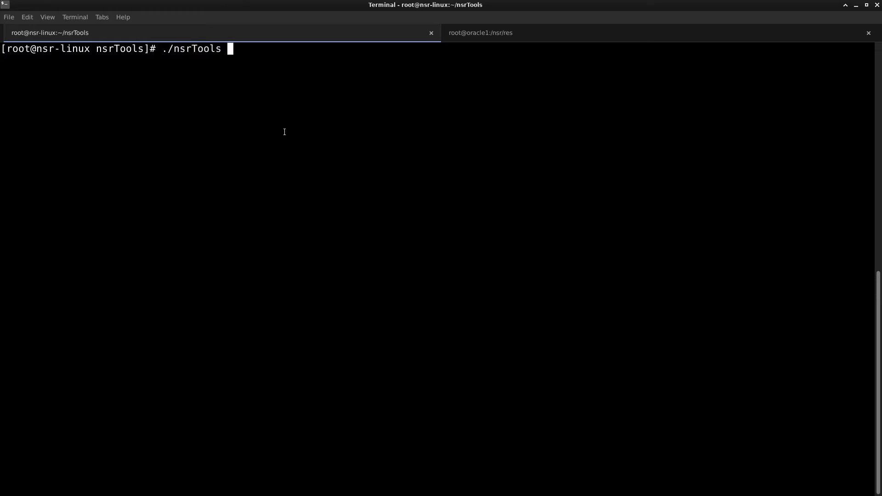
key(Return)
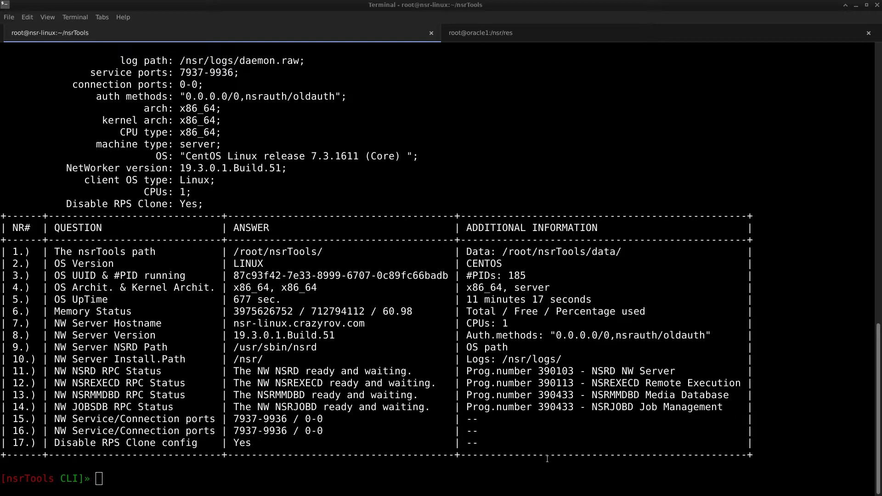
text(nsr )
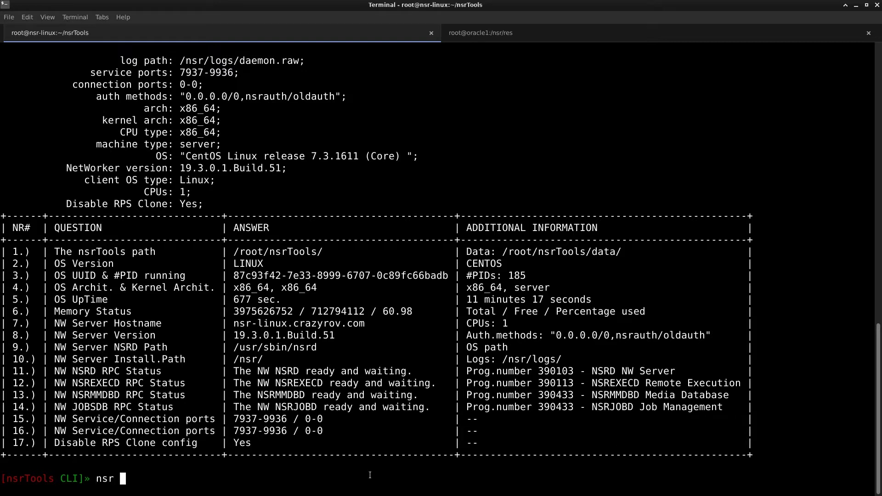
text(peer mismatches )
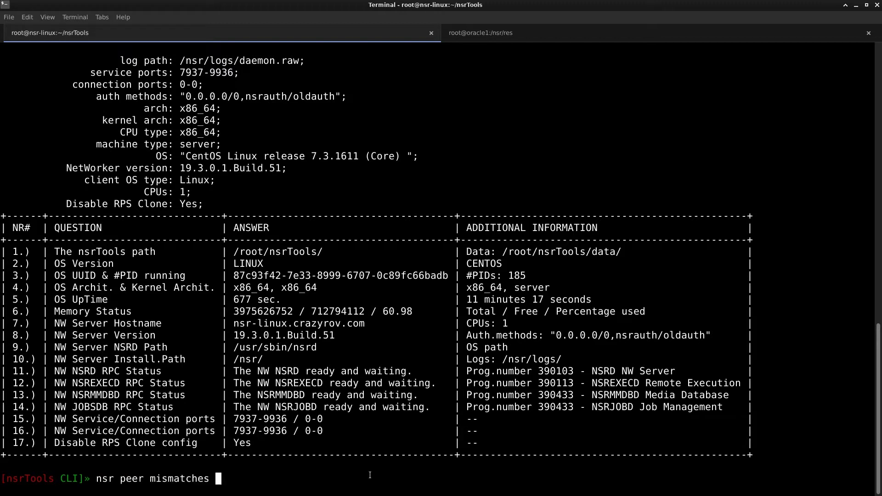
text(list)
Run the peer mismatch listing and highlight oracle1, dc1, the mismatch count and oracle1's out-of-date warning.
key(Return)
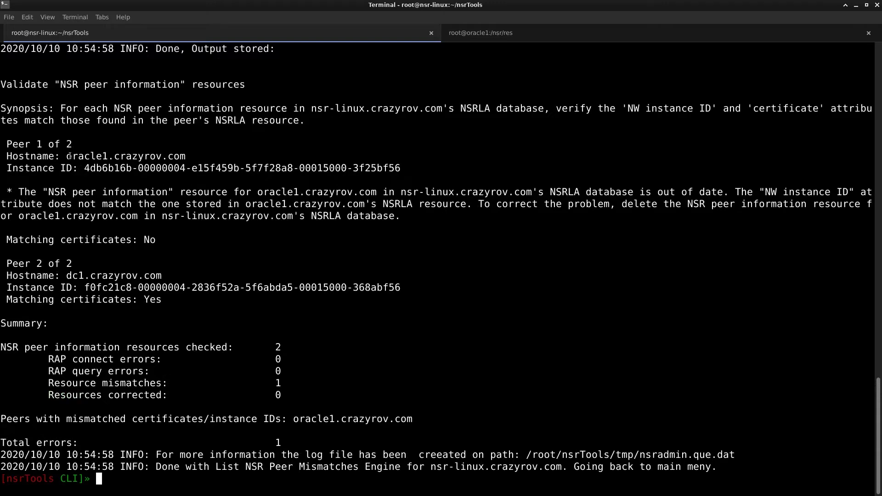
drag(67, 156, 107, 159)
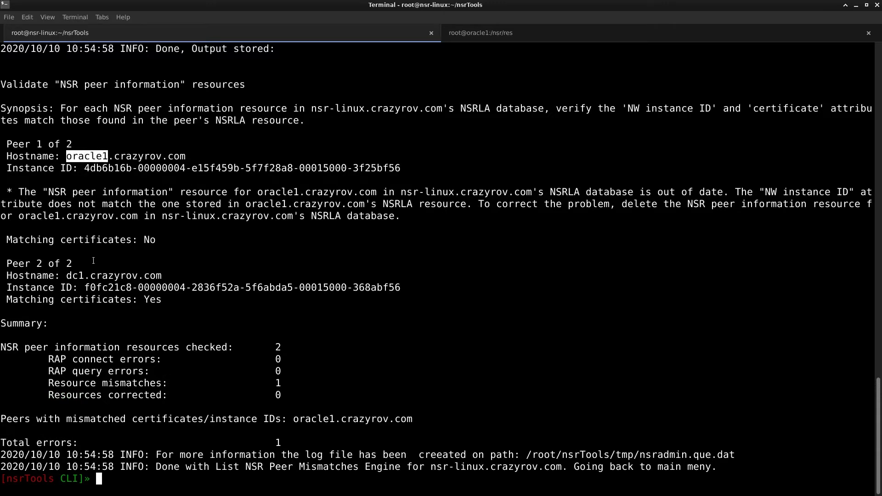
drag(72, 275, 84, 281)
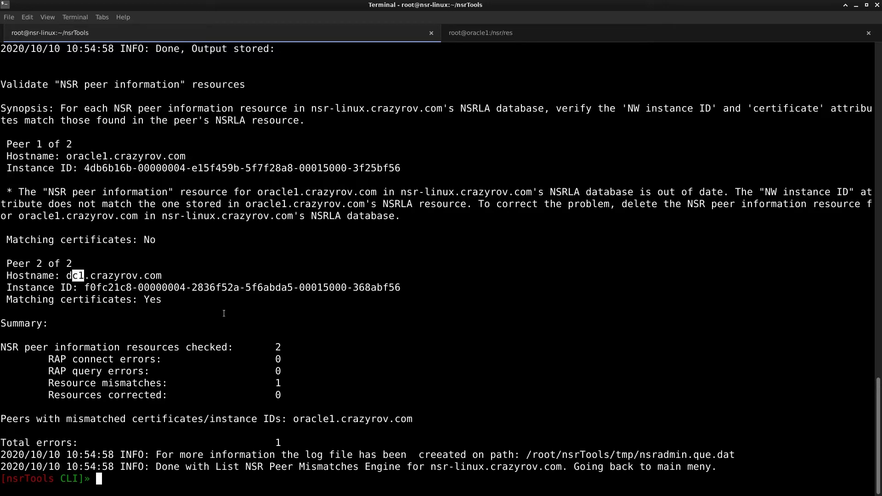
scroll(185, 320, up, 2)
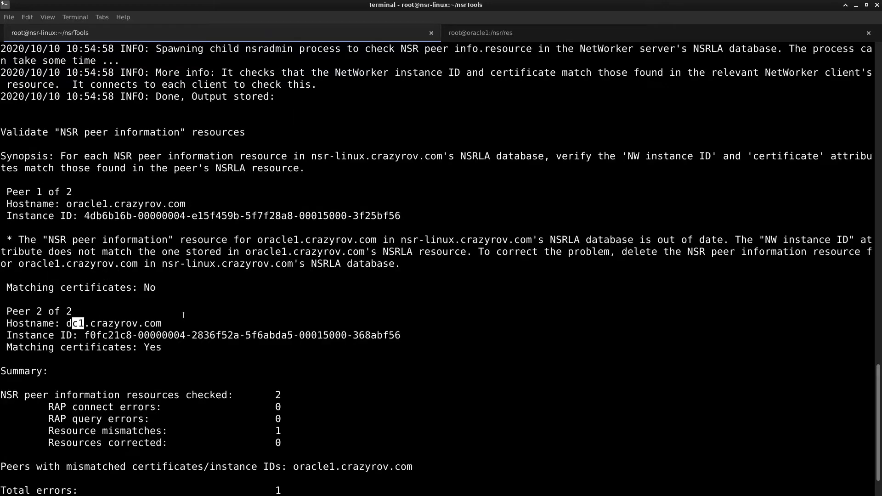
scroll(183, 315, up, 2)
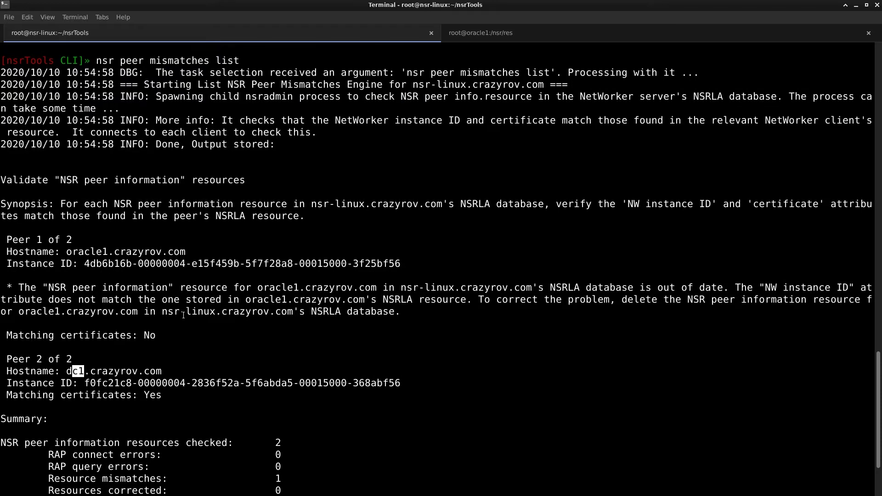
scroll(30, 381, down, 2)
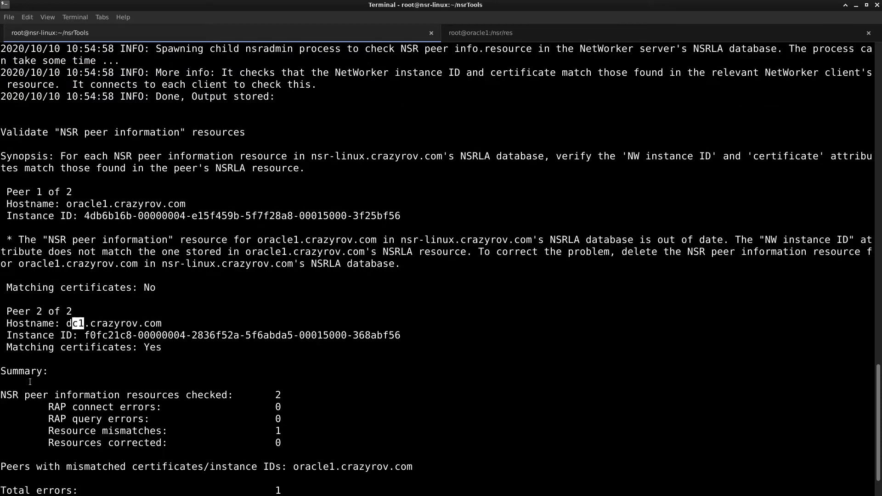
drag(53, 431, 274, 432)
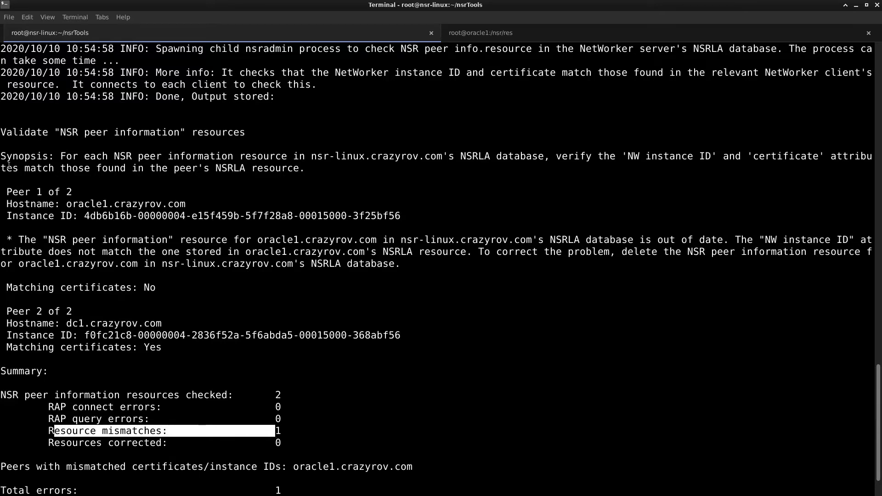
drag(6, 192, 415, 266)
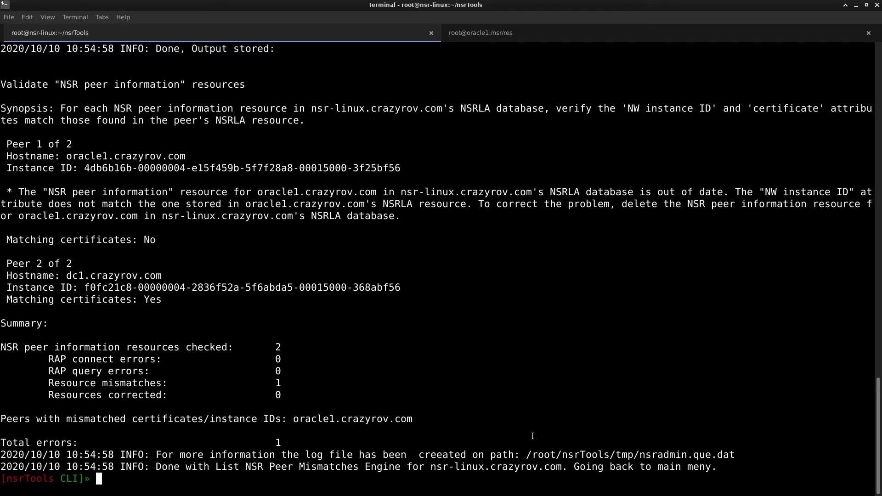
text(nsr per)
Run 'nsr peer mismatches correct', confirm with YES, and highlight the deleted oracle1.crazyrov.com peer.
key(Tab)
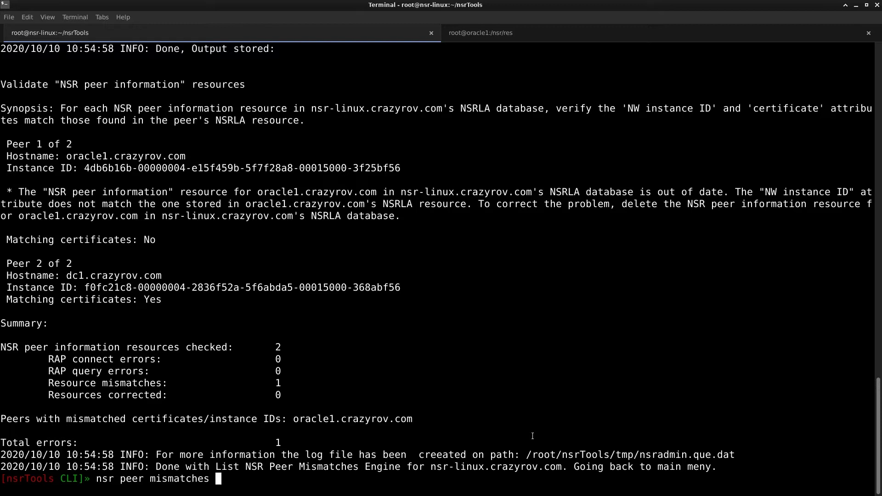
text(c)
key(Tab)
key(Return)
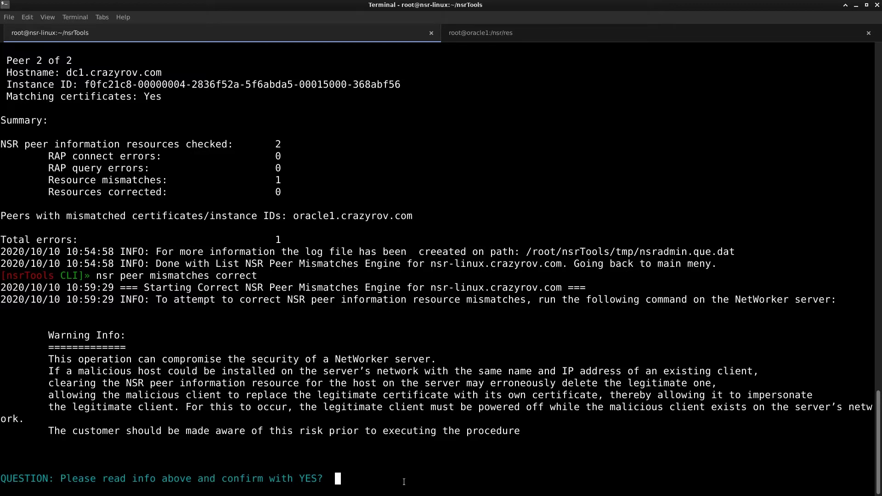
text(YES)
key(Return)
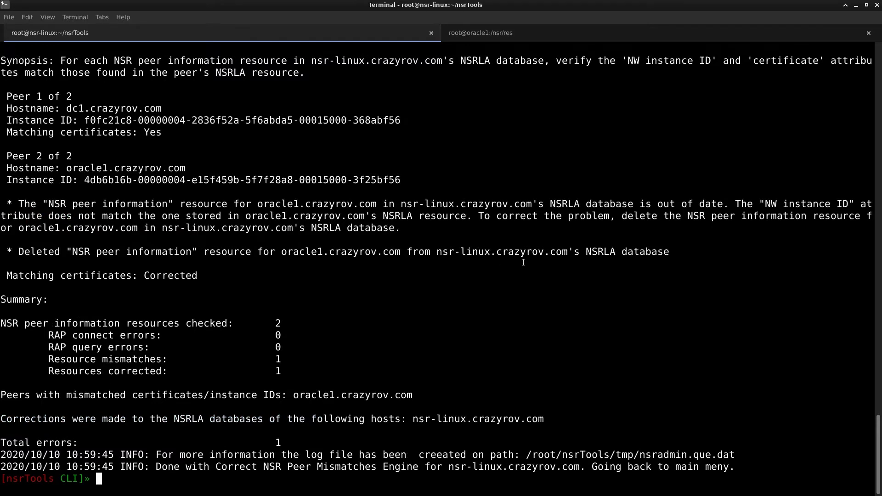
drag(281, 251, 400, 253)
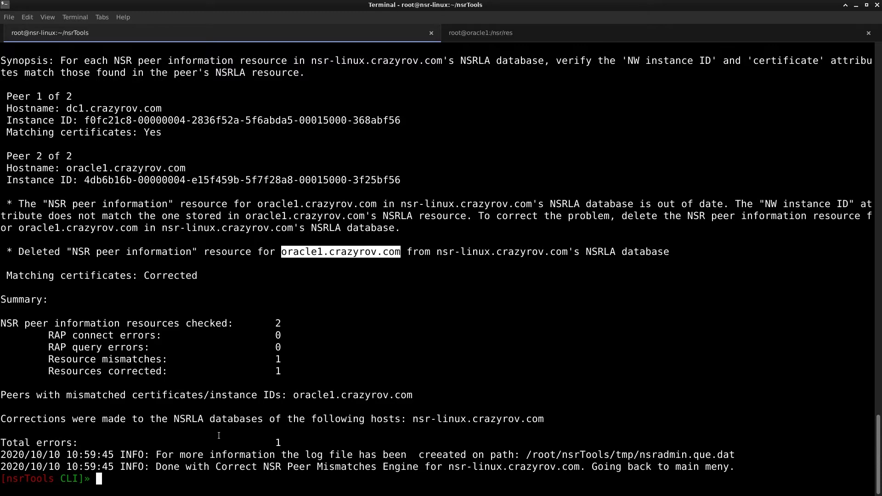
Re-run 'nsr peer mismatches list' and highlight the Resources corrected count of 0.
key(Return)
key(Return)
key(Return)
key(Return)
key(Up)
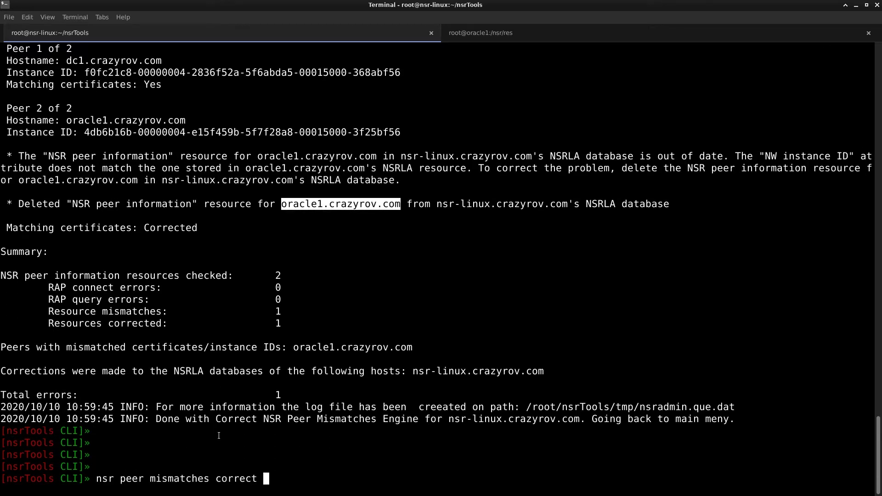
key(BackSpace)
key(BackSpace)
key(BackSpace)
key(BackSpace)
key(BackSpace)
key(BackSpace)
key(BackSpace)
text(list)
key(Return)
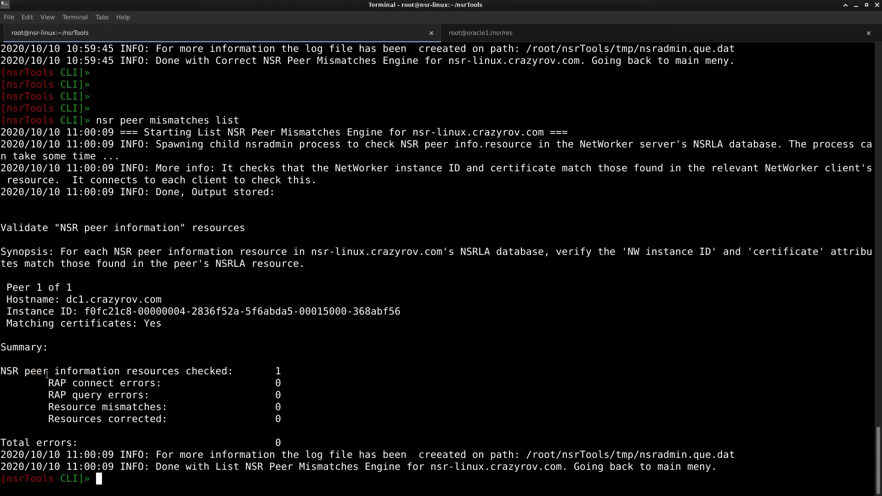
drag(51, 414, 280, 425)
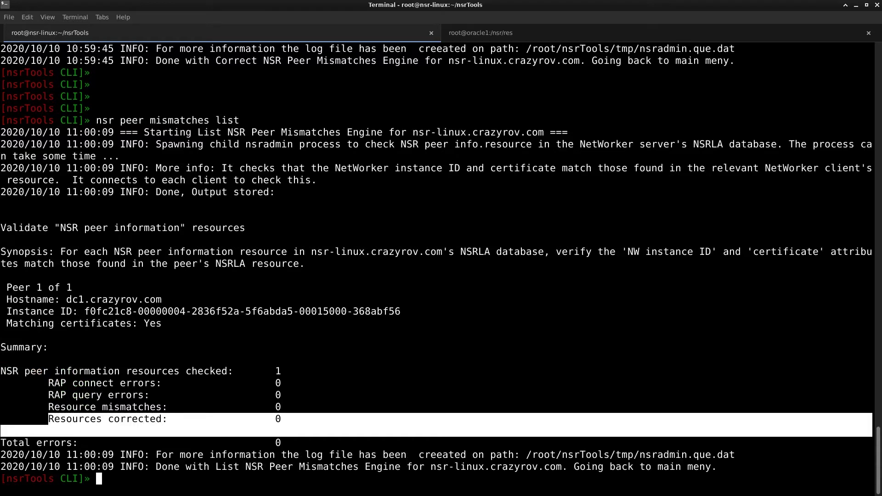
key(alt+Tab)
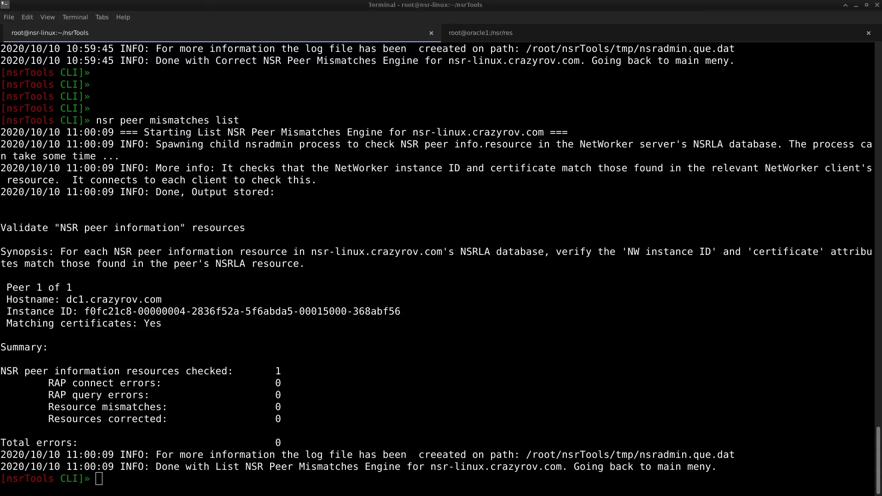
Run 'nsr client verify' at the nsrTools prompt.
click(580, 478)
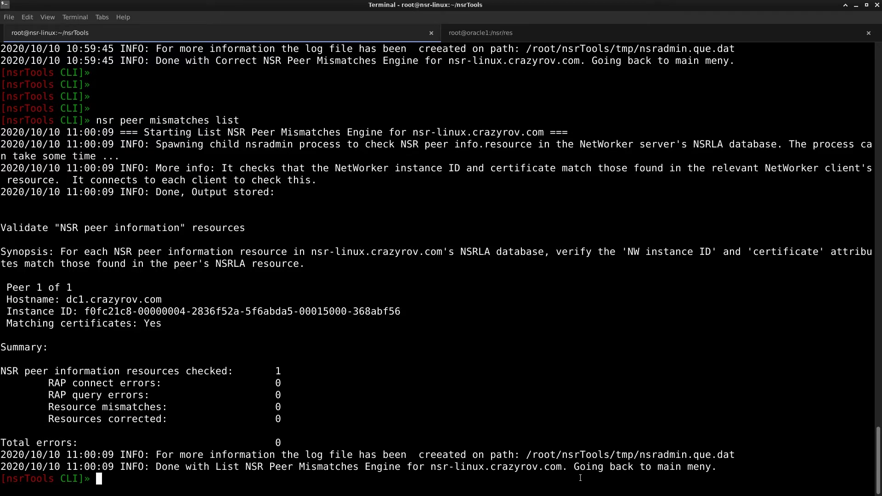
key(Return)
key(Return)
key(Return)
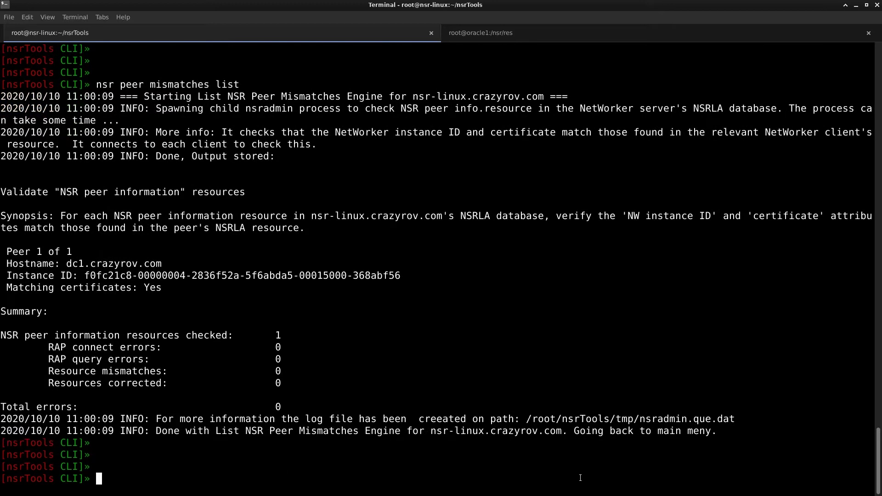
key(Return)
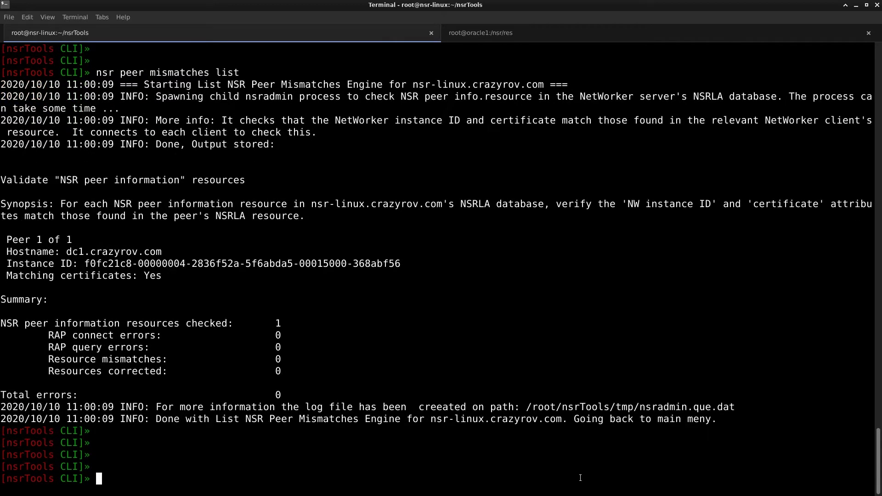
text(nsr client ver)
key(Tab)
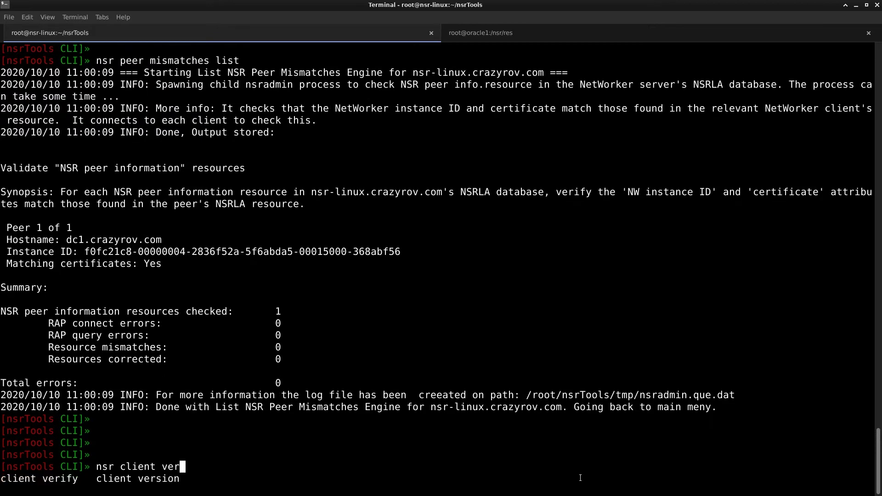
text(ify)
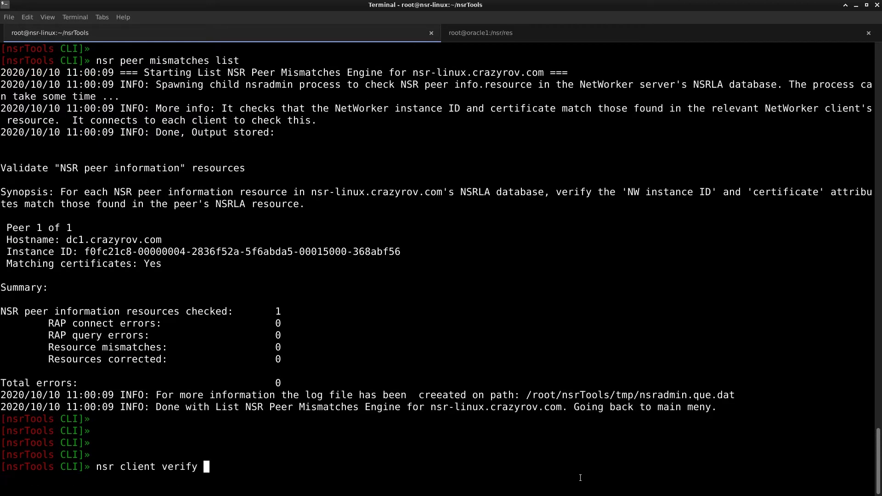
key(Return)
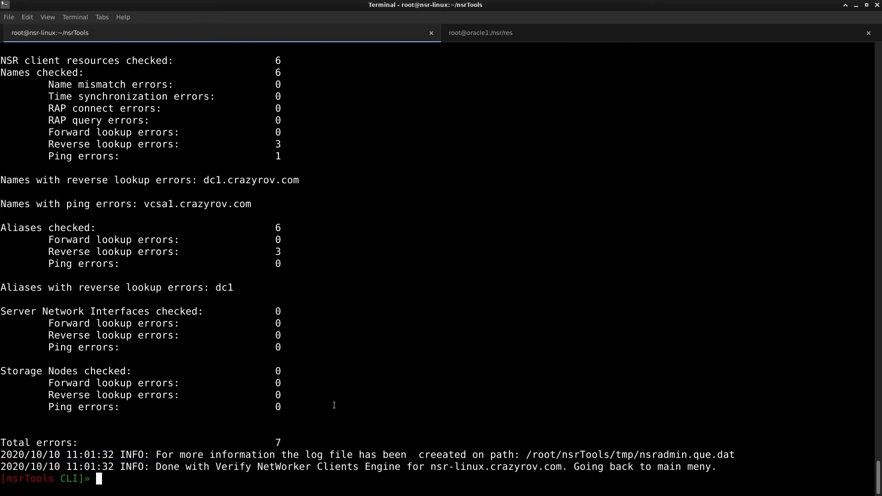
Scroll up to the Client 1 of 6 results and highlight the whole block.
scroll(98, 293, up, 8)
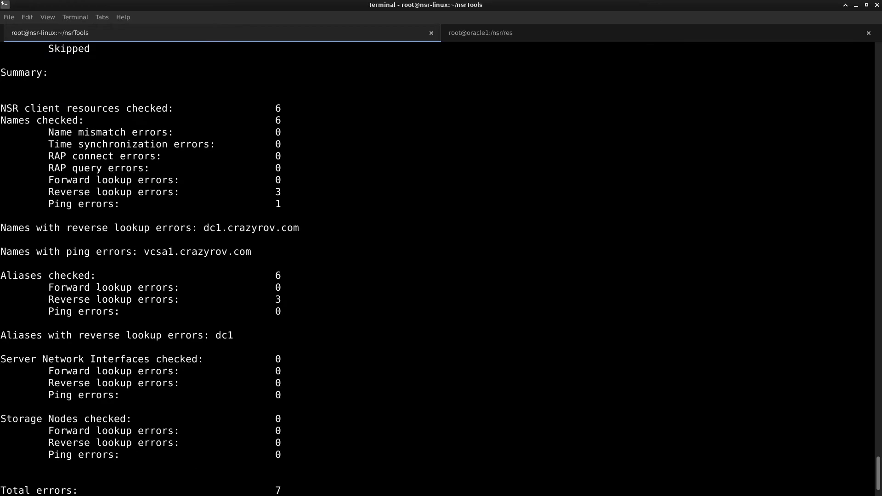
scroll(98, 292, up, 16)
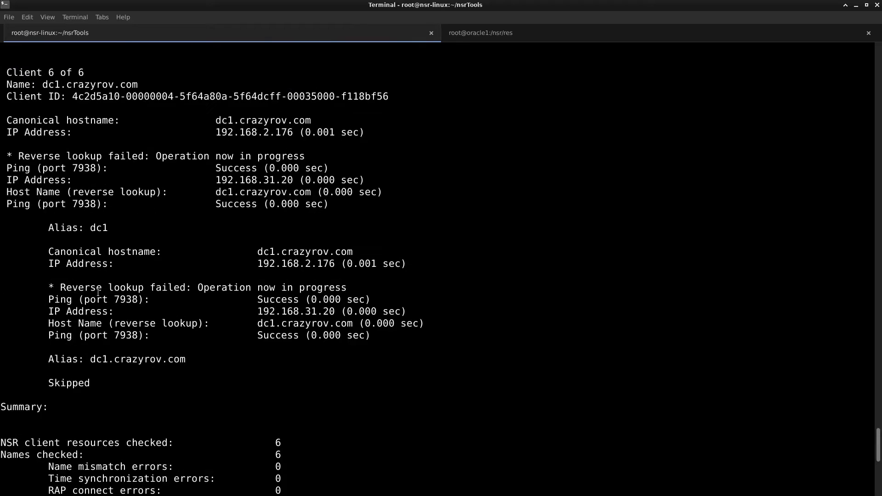
scroll(97, 293, up, 20)
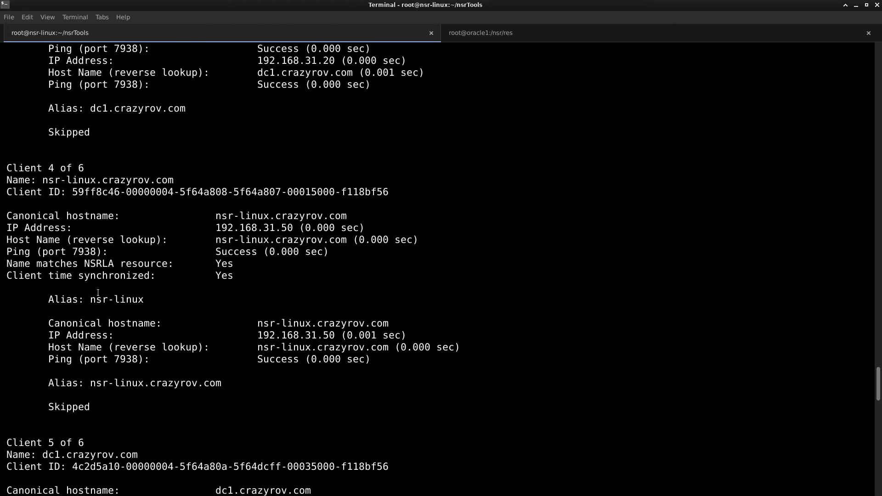
scroll(98, 292, up, 13)
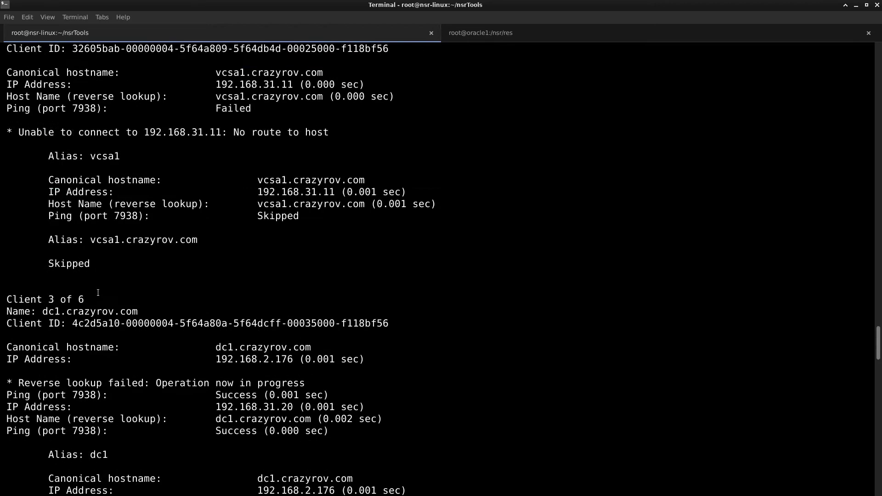
scroll(98, 293, up, 4)
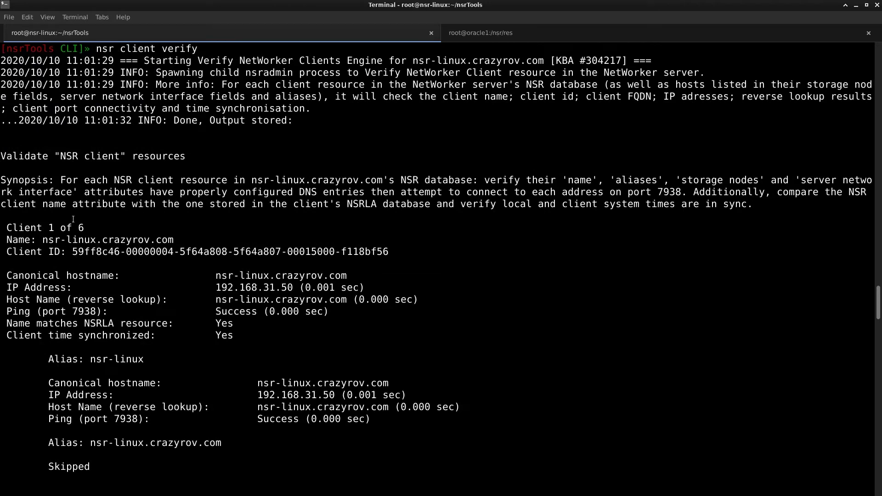
scroll(84, 264, down, 1)
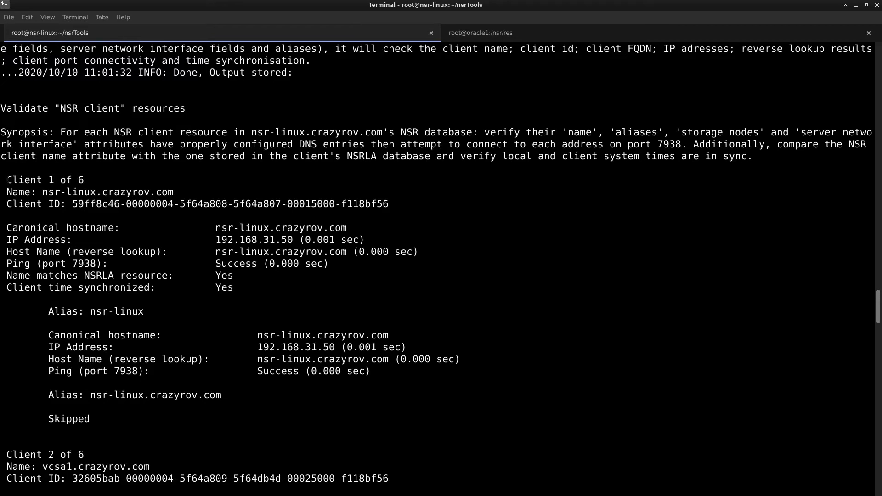
drag(8, 180, 179, 426)
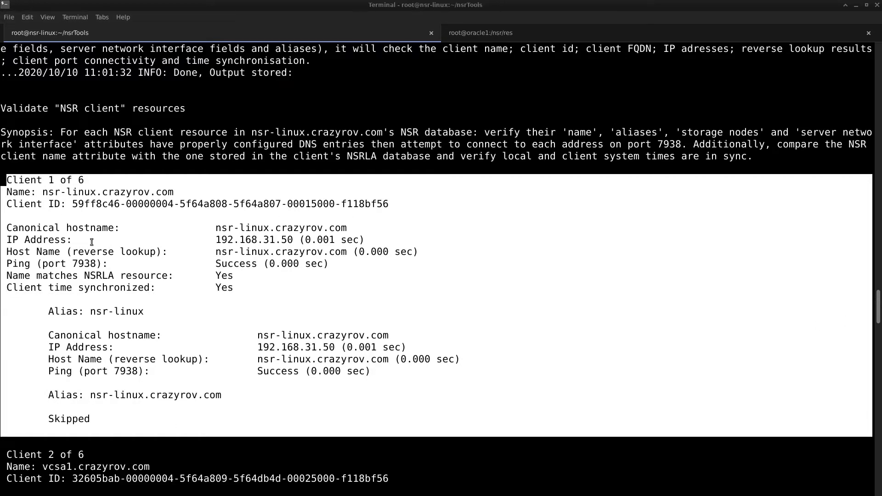
Highlight the nsr-linux client name and its successful port 7938 ping result.
click(62, 196)
drag(48, 192, 132, 192)
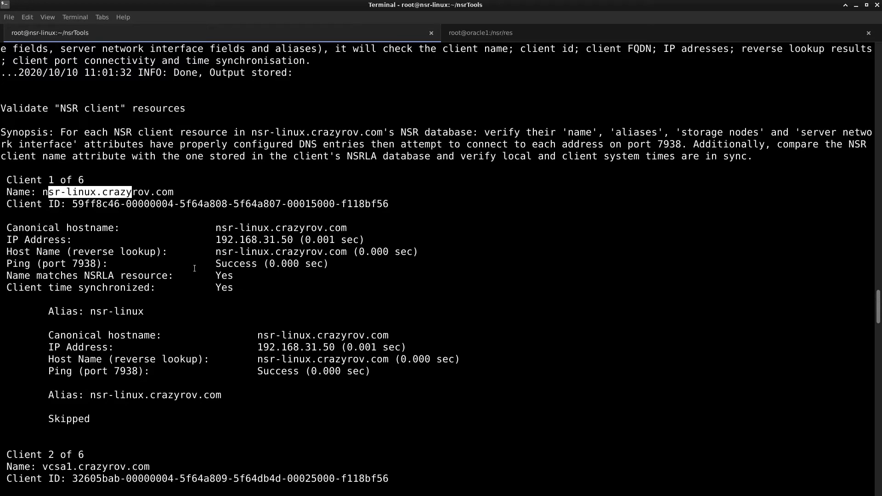
drag(215, 264, 322, 263)
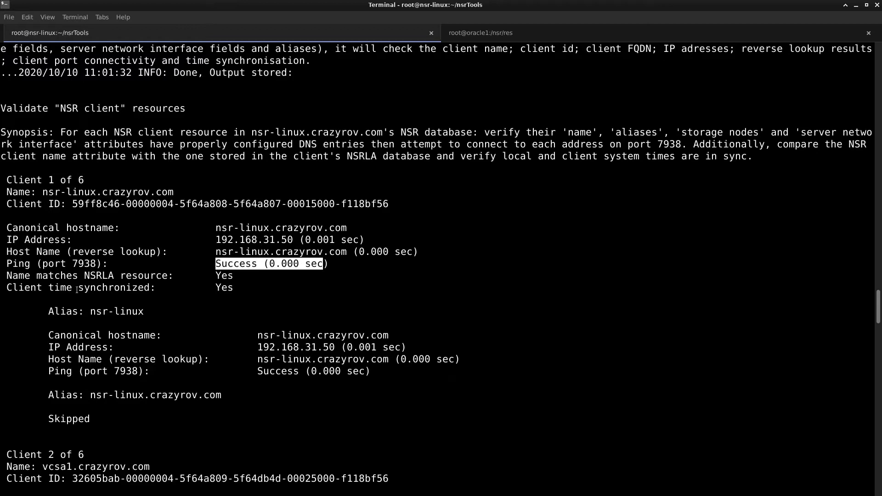
scroll(74, 287, down, 2)
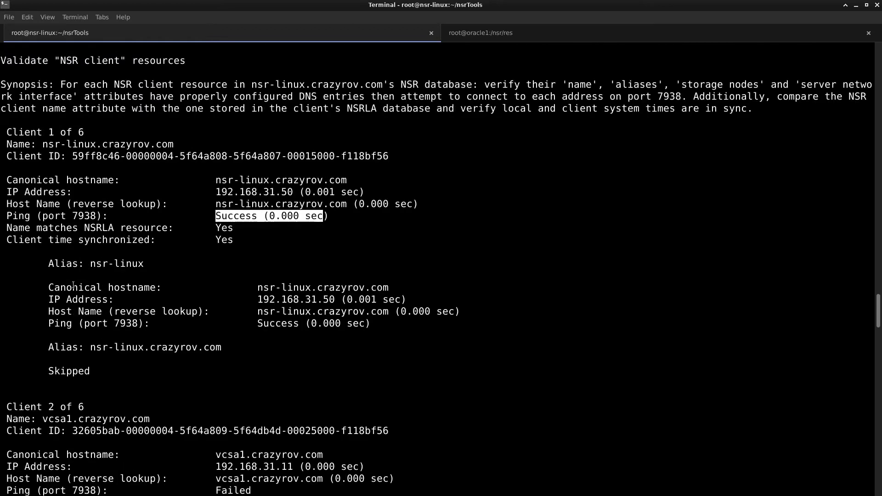
scroll(73, 285, down, 2)
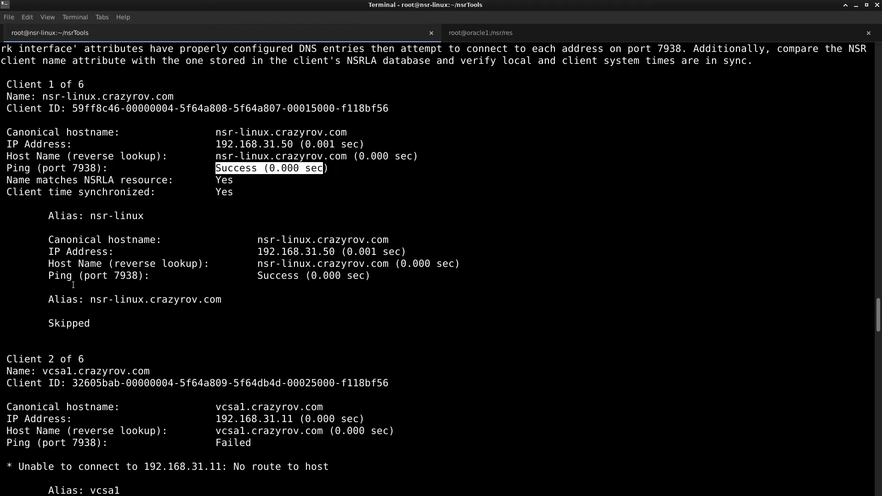
scroll(73, 285, down, 4)
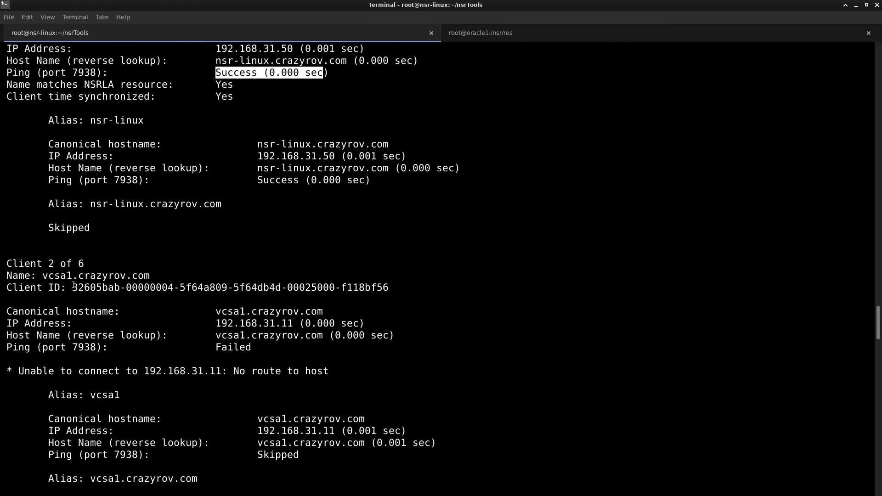
Highlight vcsa1.crazyrov.com and its failed ping with the no-route-to-host message.
drag(42, 276, 139, 274)
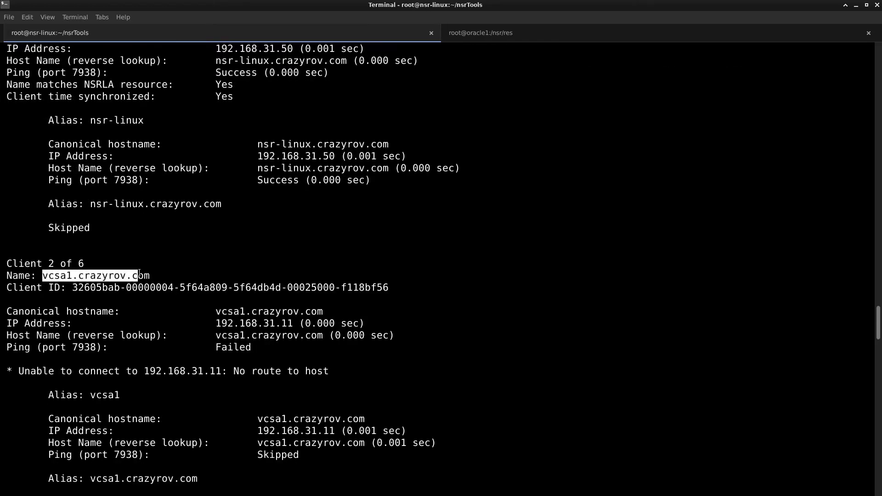
scroll(139, 282, down, 4)
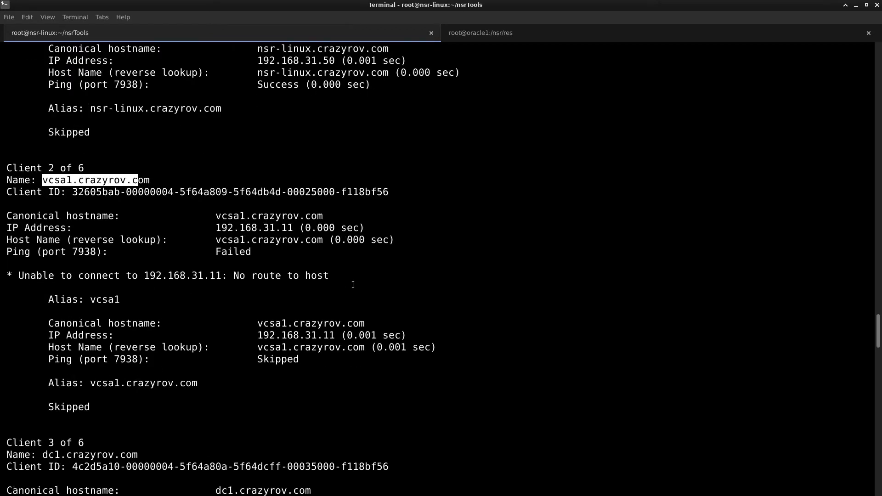
drag(358, 281, 1, 176)
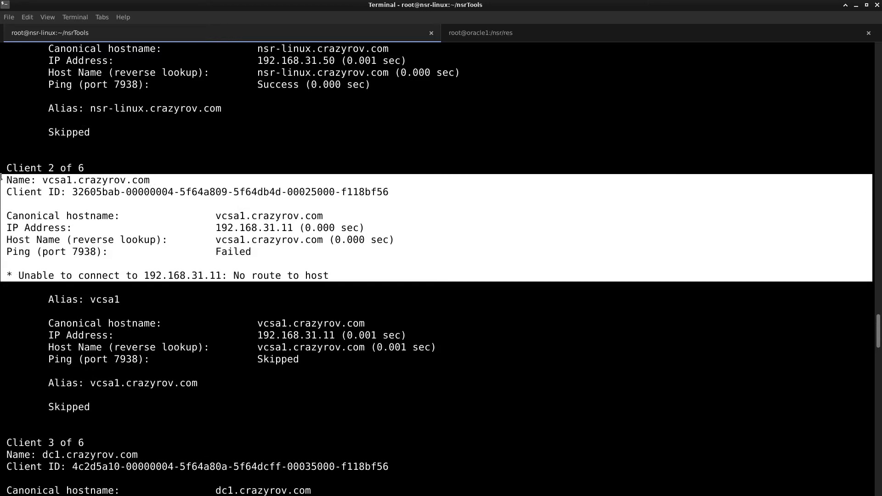
scroll(105, 385, down, 5)
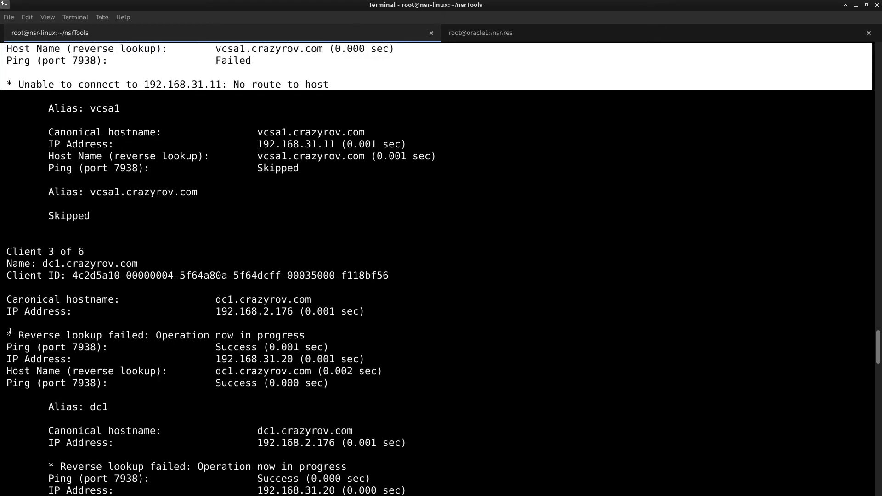
Highlight the dc1.crazyrov.com client name and client 4's name nsr-linux.crazyrov.com.
click(58, 260)
double_click(57, 260)
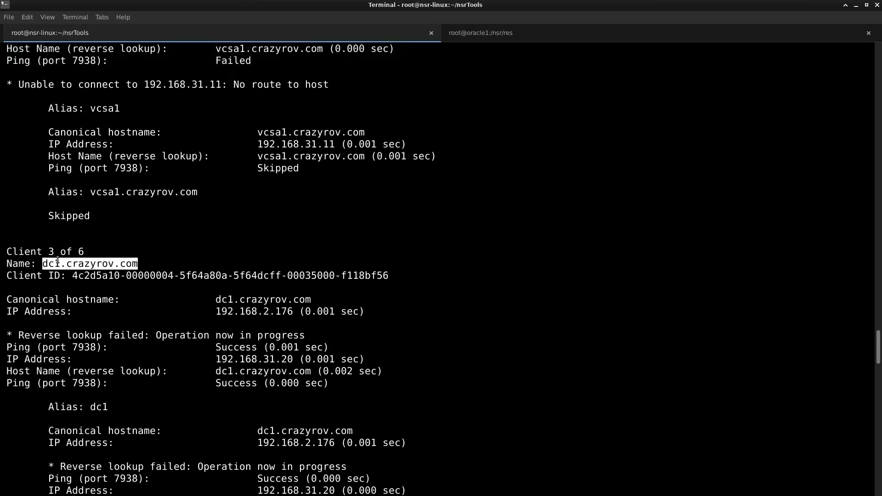
scroll(96, 359, down, 3)
scroll(96, 359, down, 5)
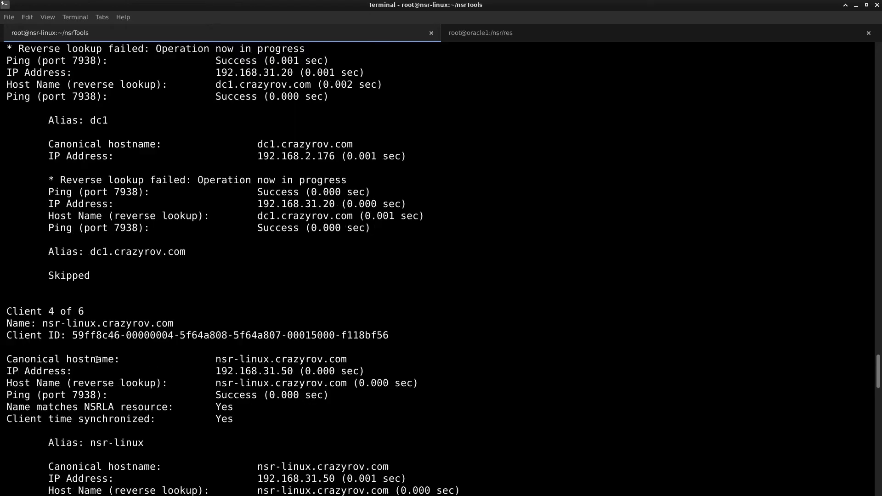
double_click(88, 324)
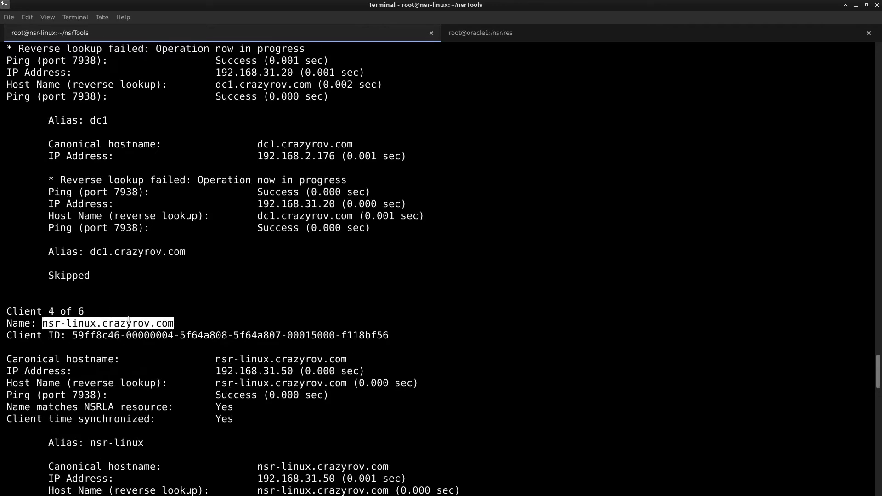
scroll(188, 344, down, 8)
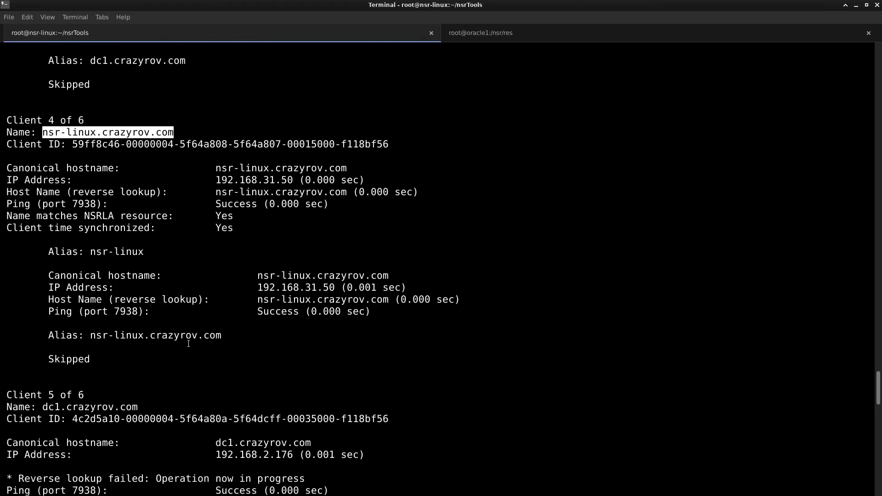
scroll(189, 344, down, 3)
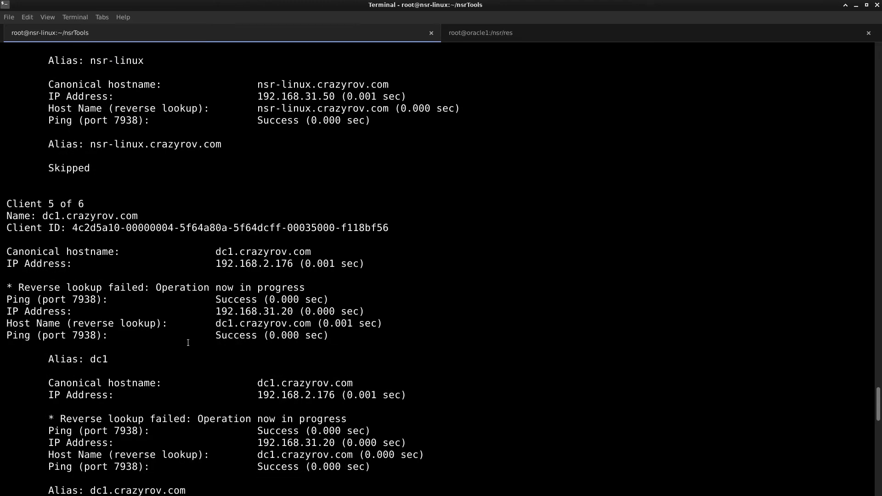
Scroll to the verify Summary and highlight the Ping errors count of 1.
scroll(188, 343, down, 7)
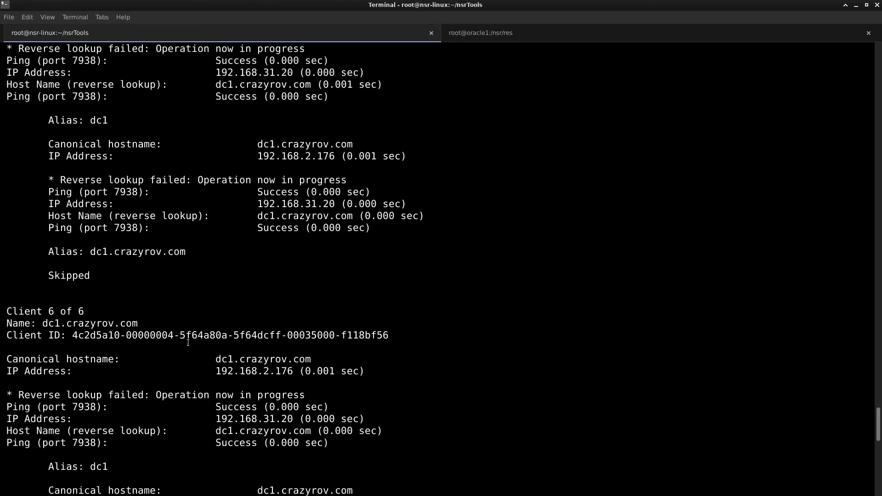
scroll(187, 343, down, 3)
scroll(188, 343, down, 6)
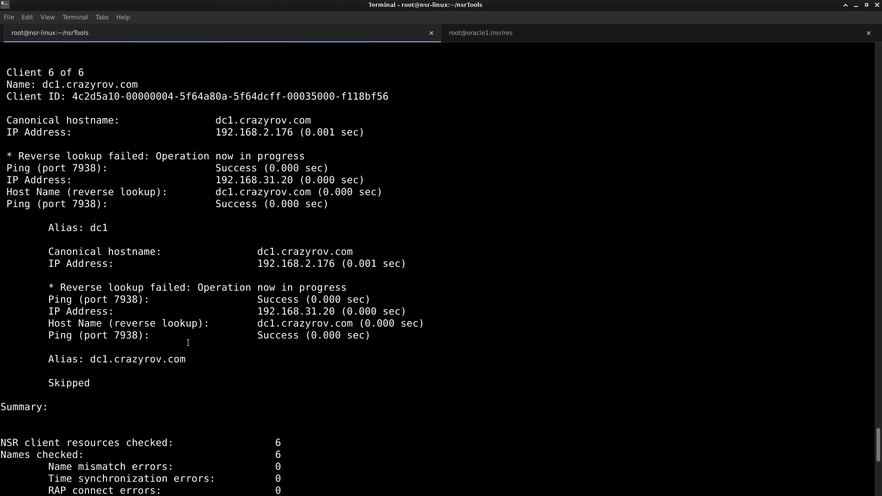
scroll(188, 343, down, 4)
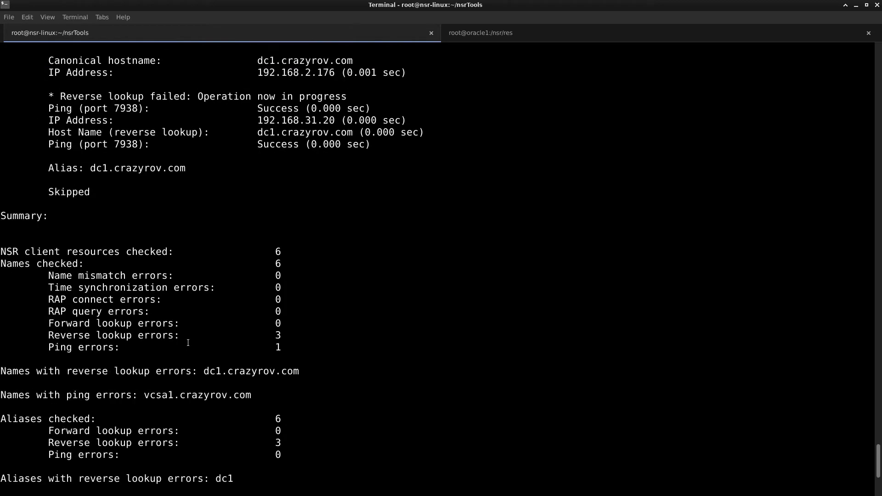
drag(49, 347, 282, 348)
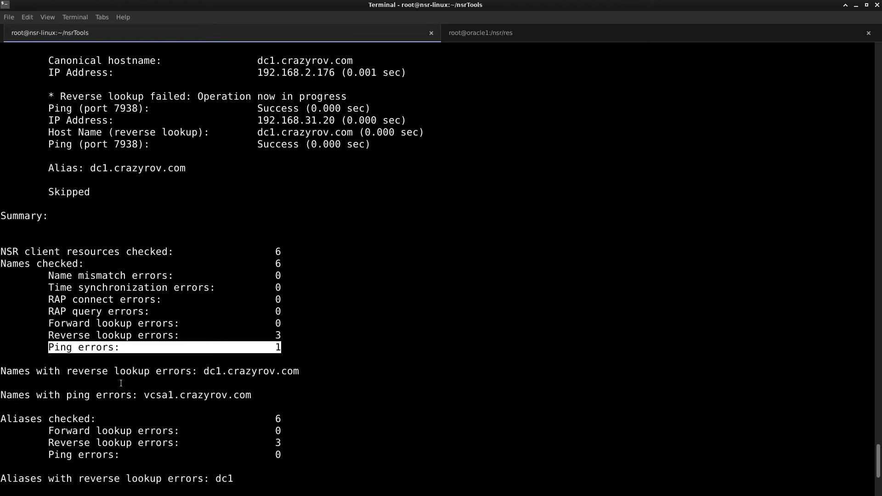
scroll(206, 424, down, 2)
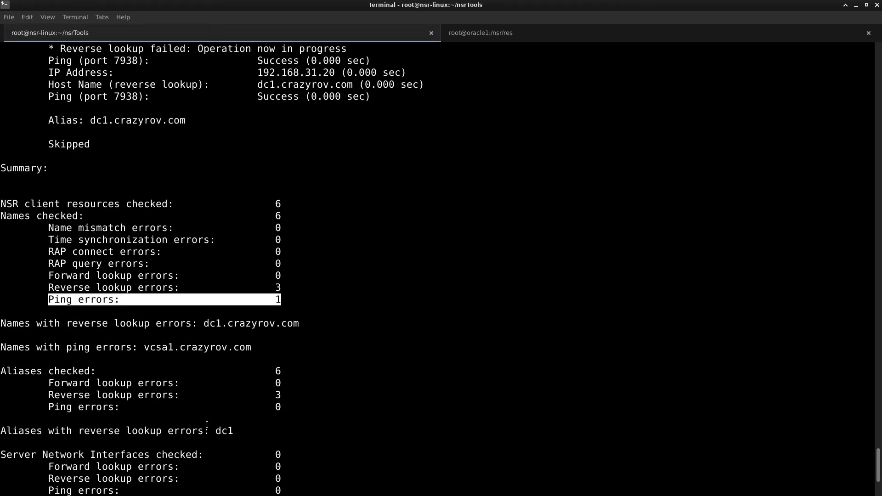
scroll(207, 424, down, 2)
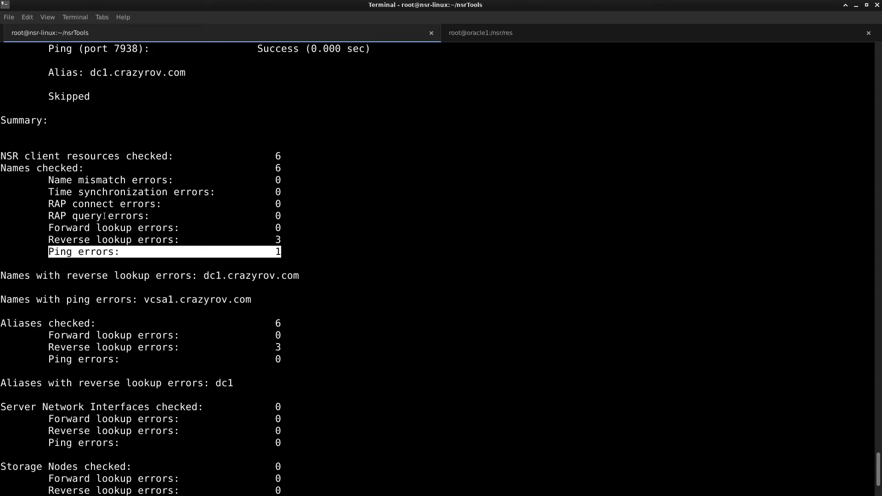
Highlight the error counts, dc1.crazyrov.com as reverse lookup failure and vcsa1.crazyrov.com as ping error.
drag(48, 239, 164, 281)
click(164, 281)
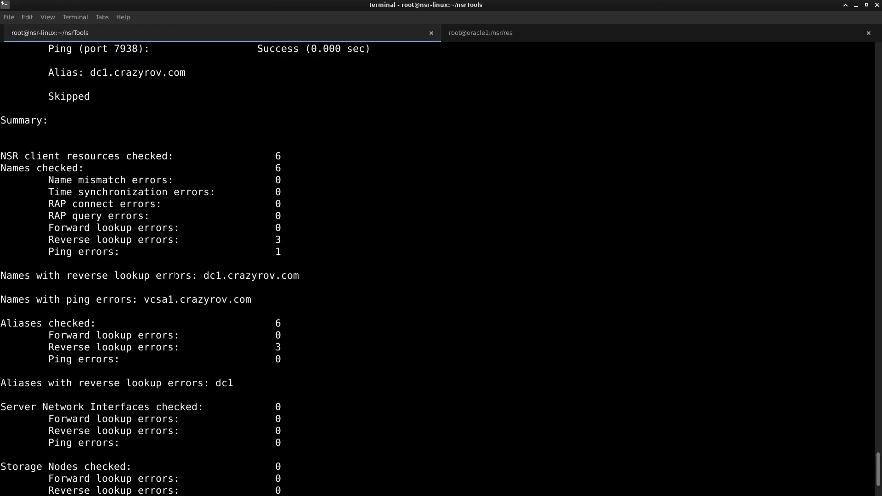
triple_click(205, 275)
drag(205, 275, 302, 276)
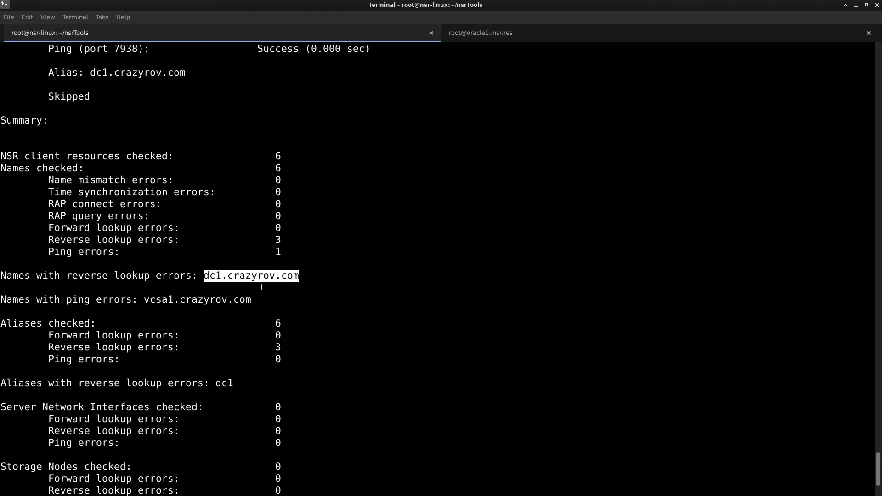
drag(144, 304, 248, 302)
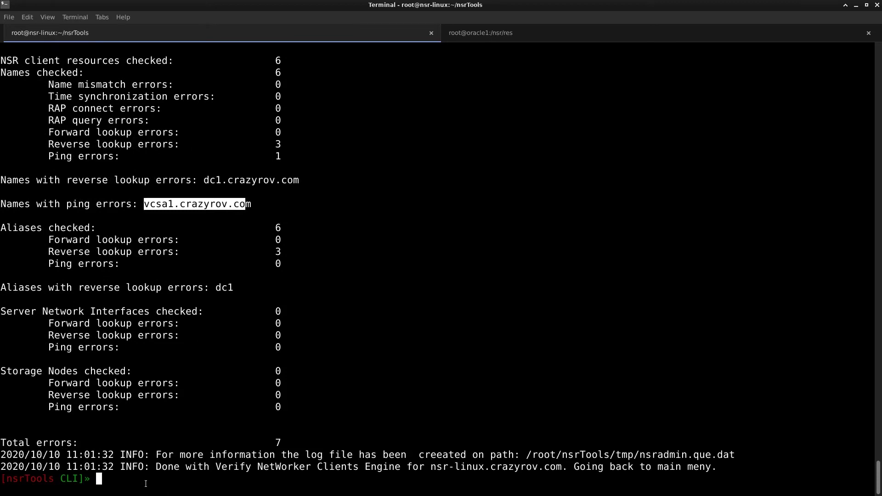
key(Return)
key(Return)
key(Return)
key(Return)
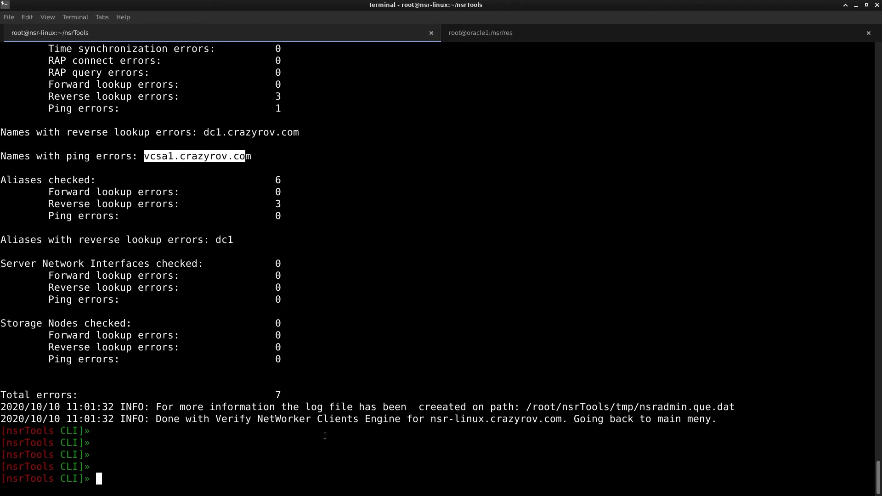
Scroll back to the startup banner and highlight the support contact e-mail address.
scroll(327, 434, up, 13)
scroll(324, 436, down, 7)
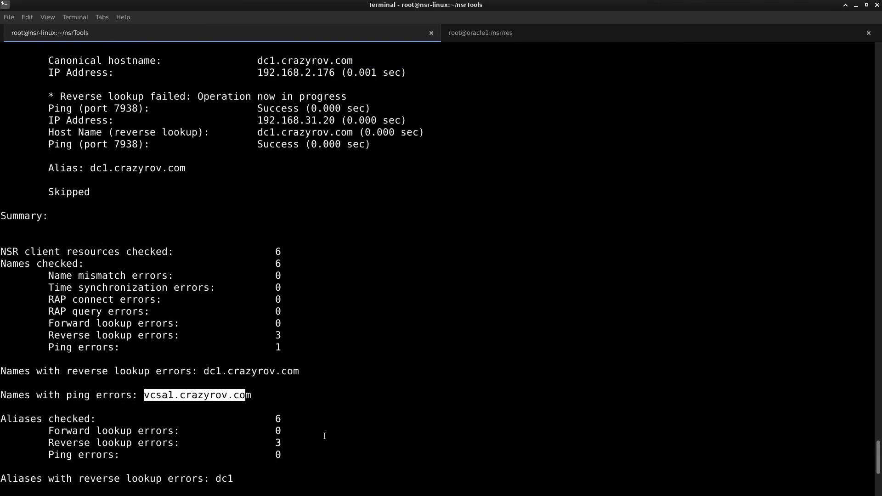
scroll(324, 436, up, 20)
scroll(325, 436, up, 20)
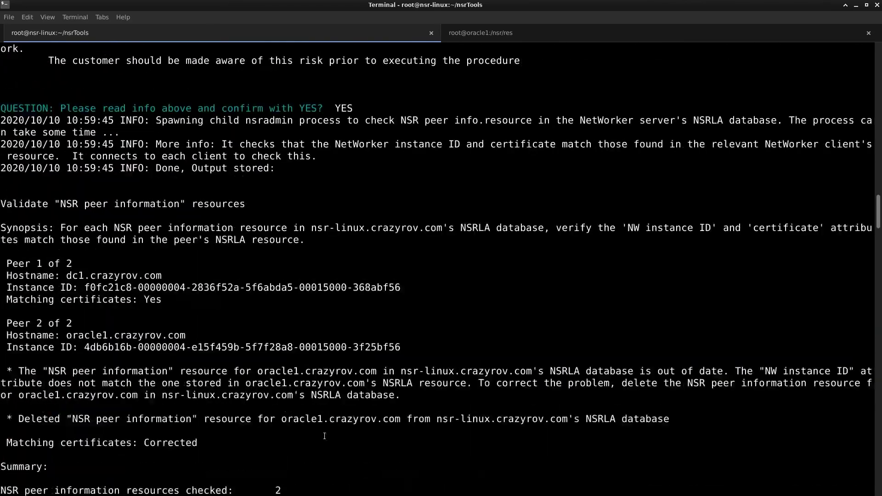
scroll(324, 435, up, 3)
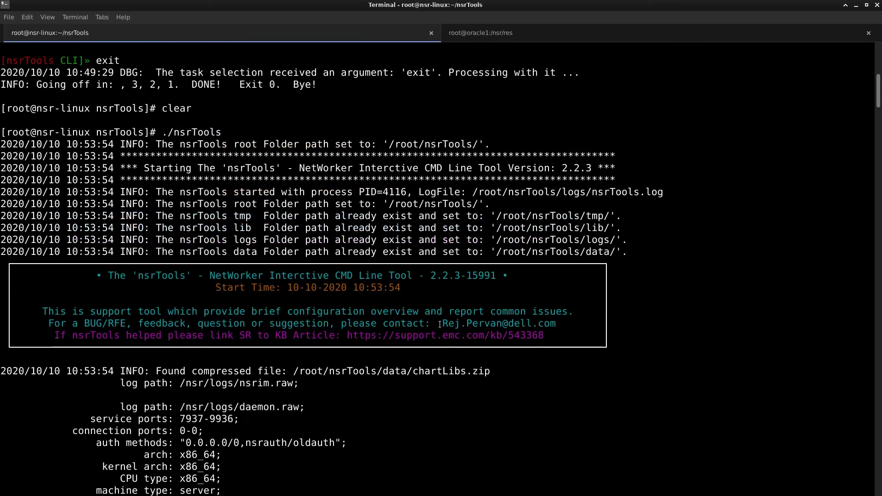
drag(448, 325, 560, 326)
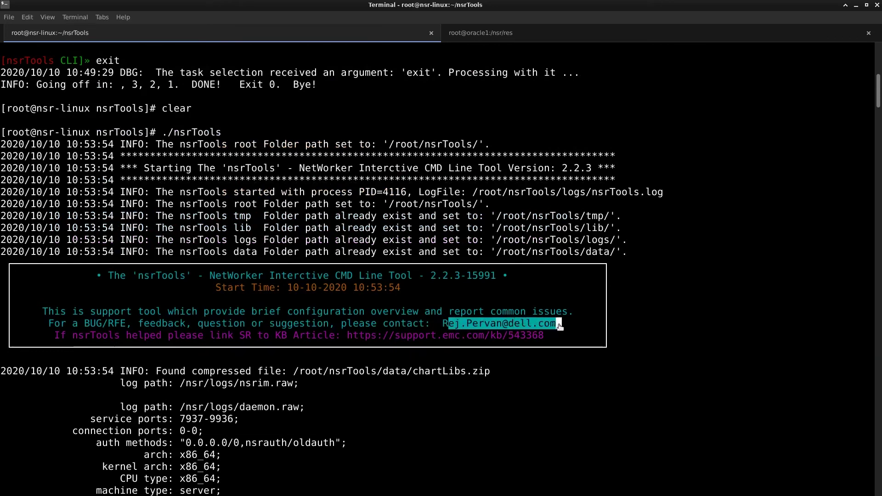
click(587, 322)
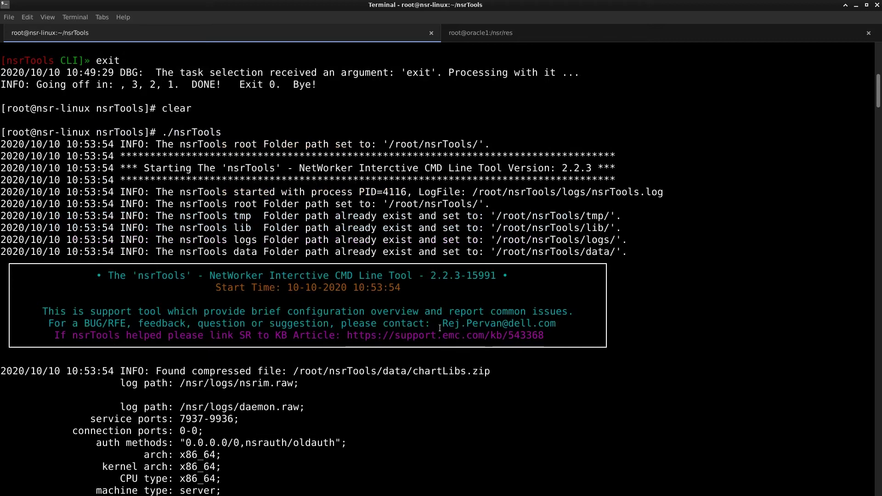
drag(440, 328, 556, 328)
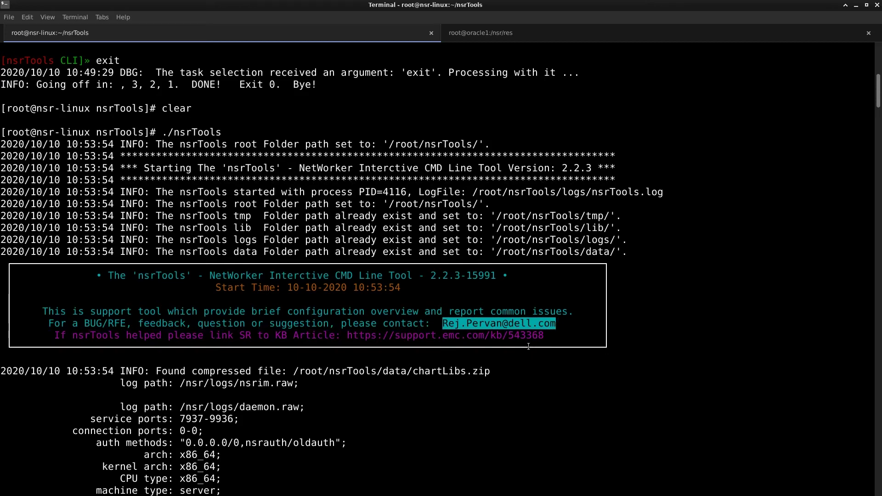
Scroll down past the peer mismatches list toward the client verification output.
scroll(529, 346, down, 20)
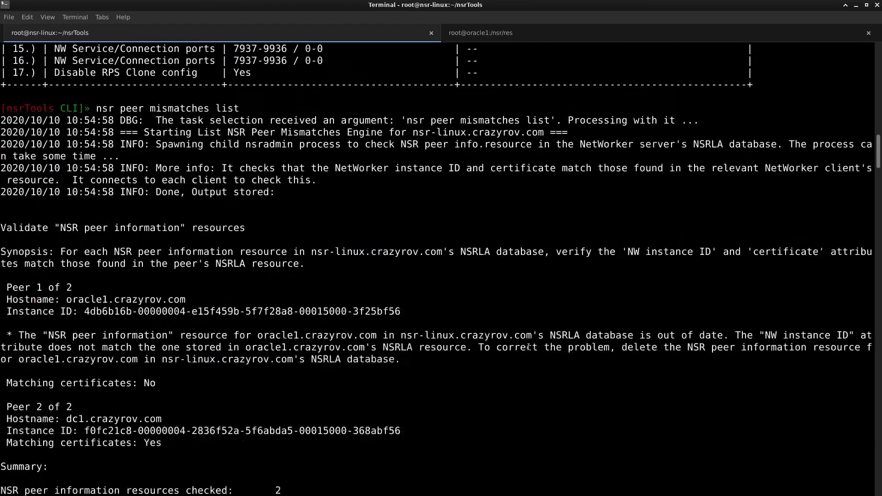
scroll(528, 346, down, 20)
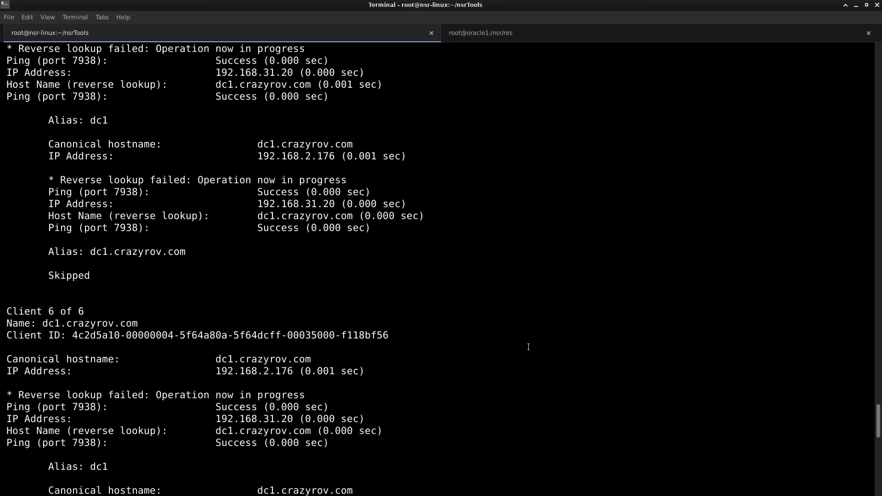
scroll(528, 346, down, 15)
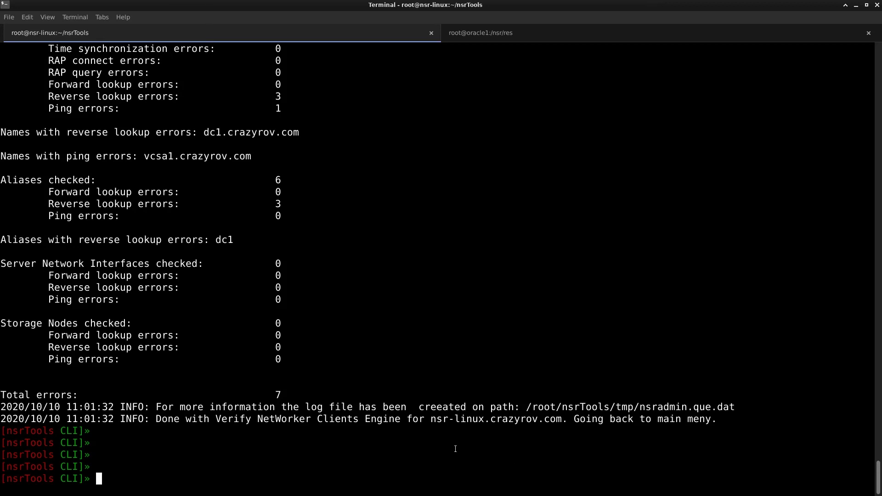
Enter the 'nsr storage node verify' command at the nsrTools prompt.
text(nsr storage node verify)
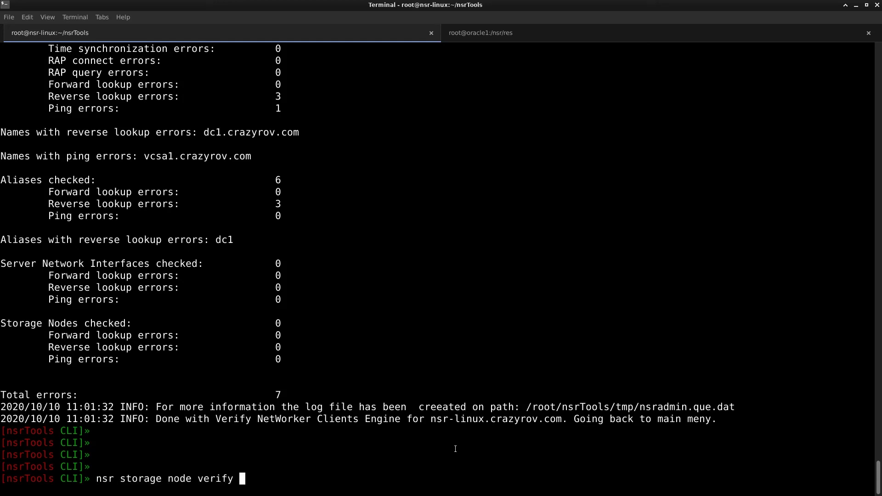
Run the storage node verification and highlight the storage node heading and name.
key(Return)
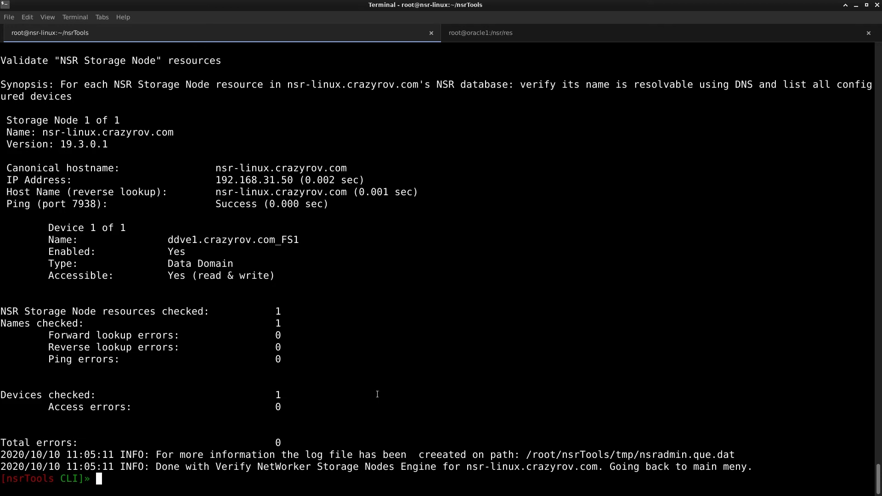
scroll(138, 198, up, 2)
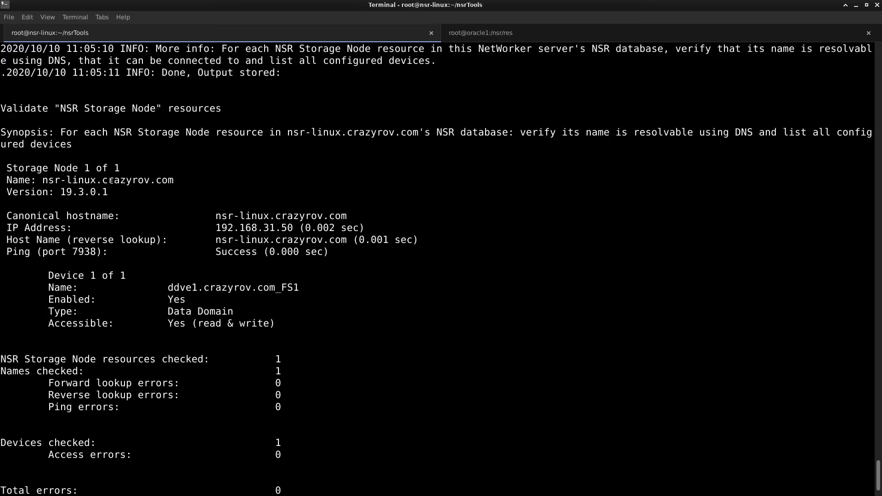
scroll(105, 175, up, 2)
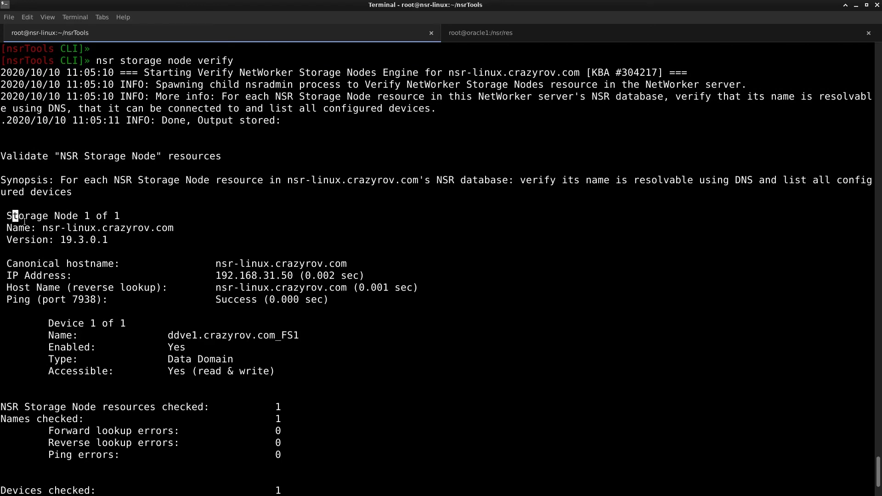
drag(9, 215, 87, 247)
click(54, 227)
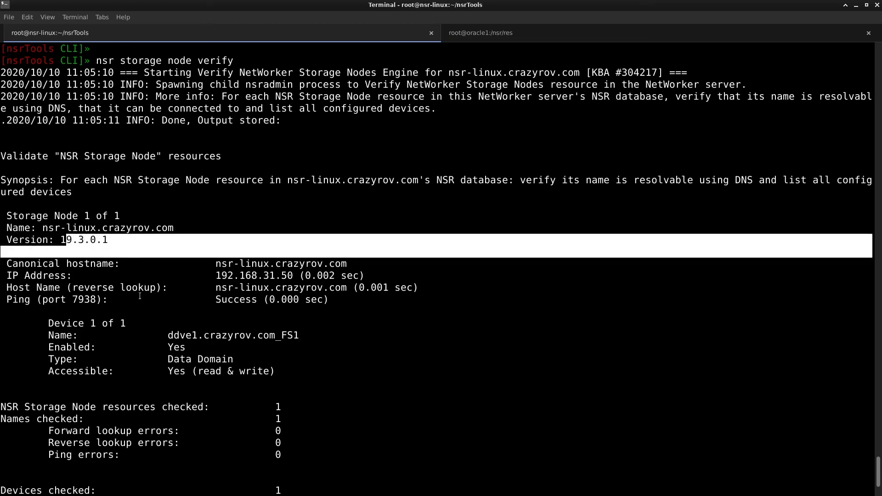
click(87, 247)
Highlight the node's DNS and ping results and Data Domain device ddve1.crazyrov.com_FS1.
drag(4, 266, 258, 314)
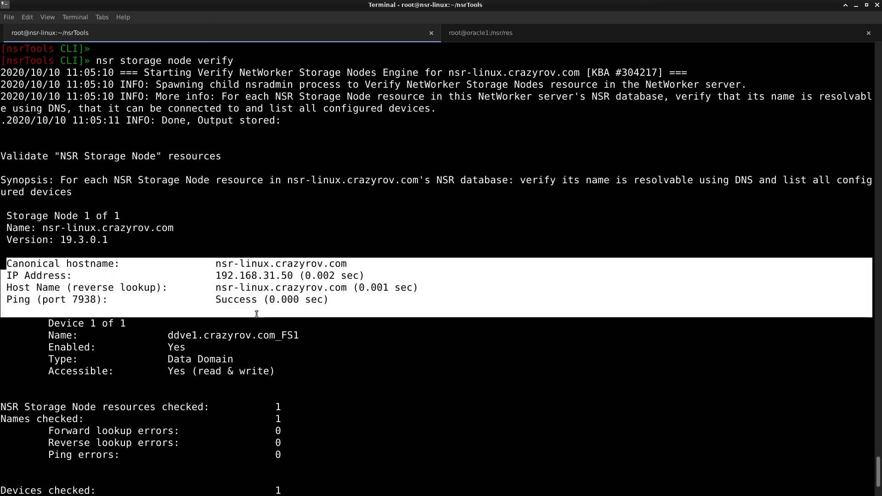
click(224, 335)
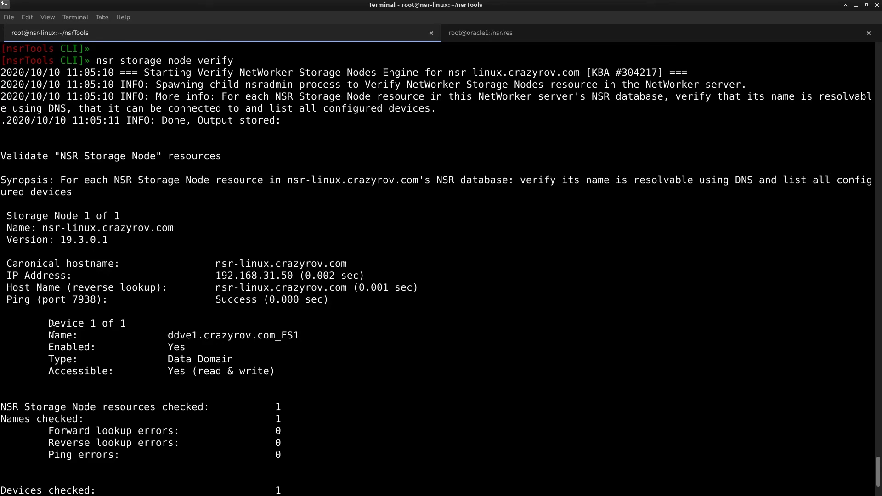
drag(49, 323, 281, 370)
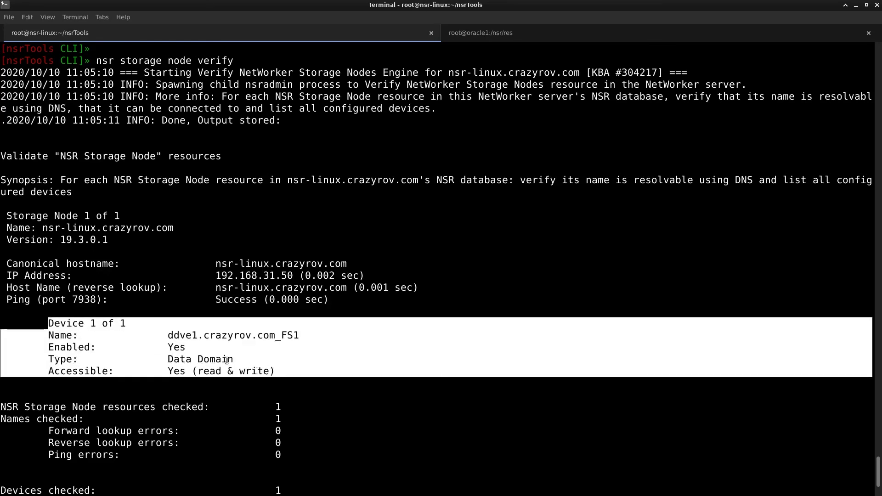
double_click(219, 336)
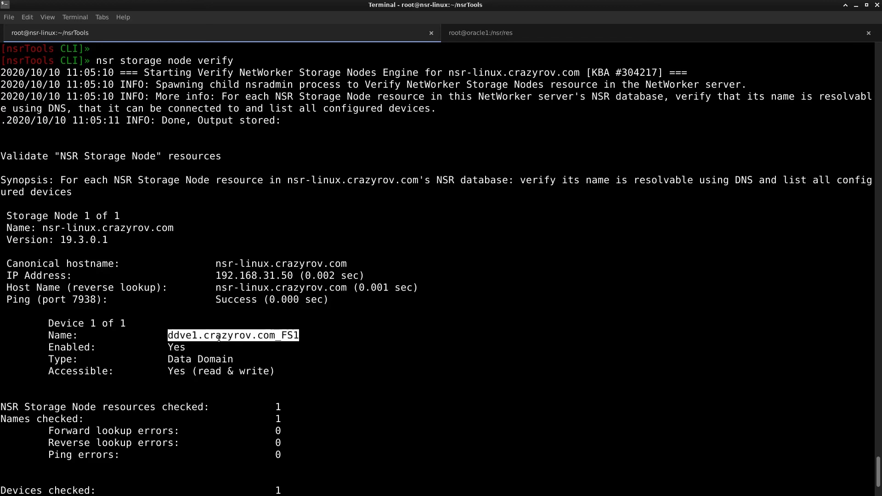
scroll(225, 337, down, 2)
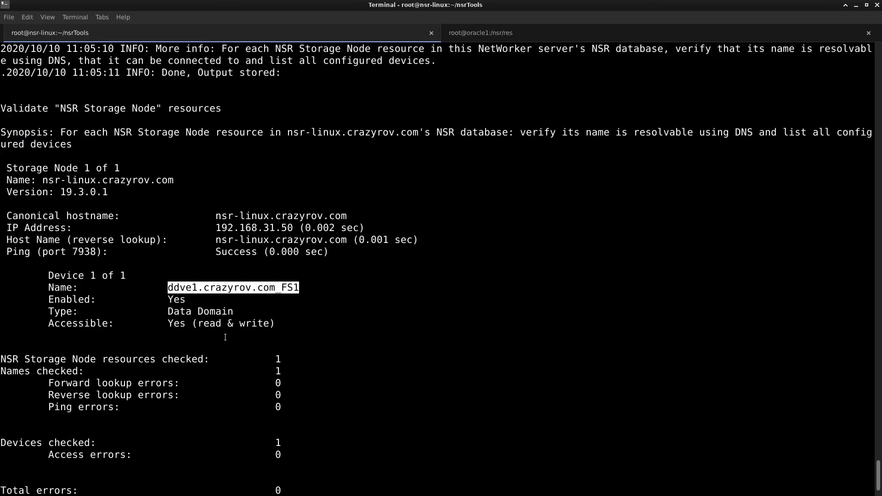
click(78, 327)
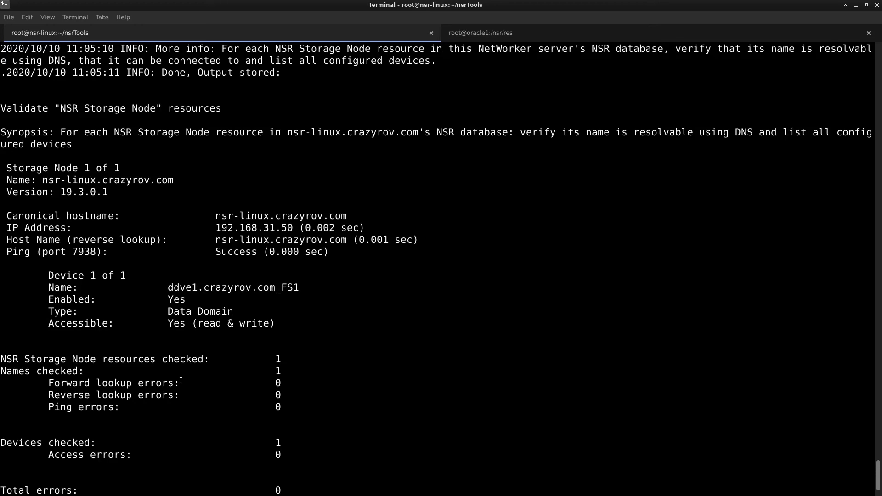
scroll(180, 380, down, 2)
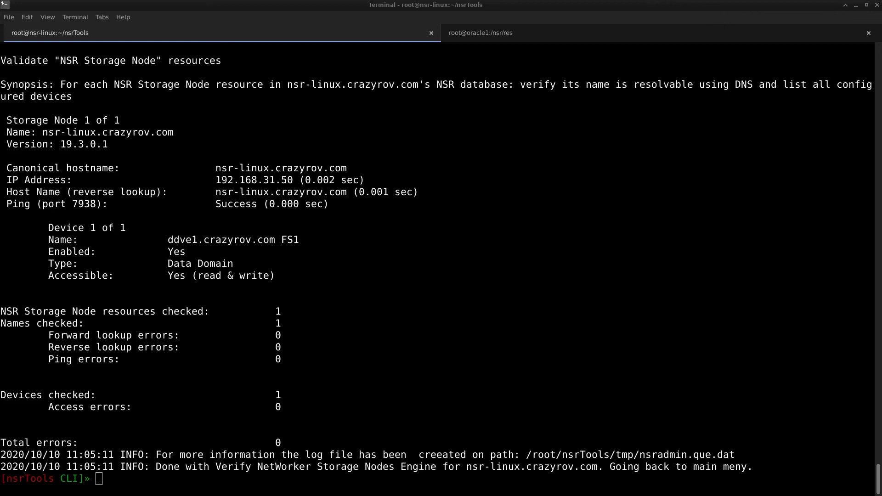
Run 'nsr usergroup verify' in the nsrTools terminal.
click(402, 478)
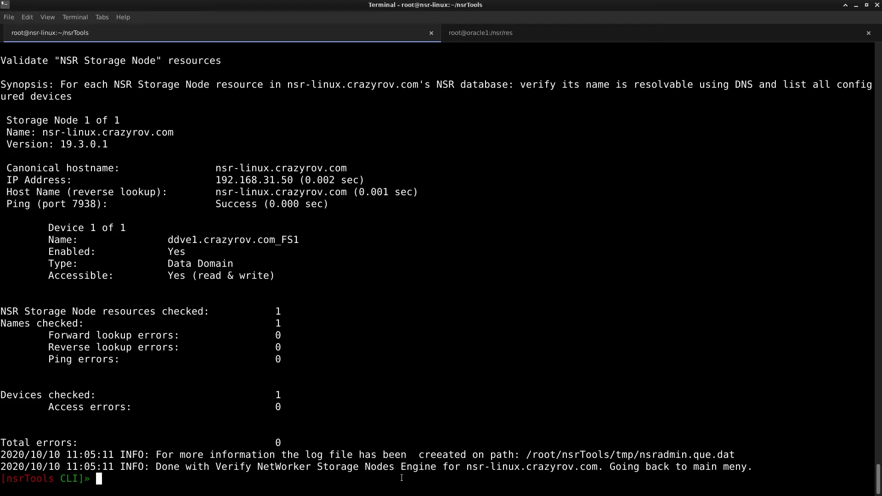
text(nsr usergroup verify)
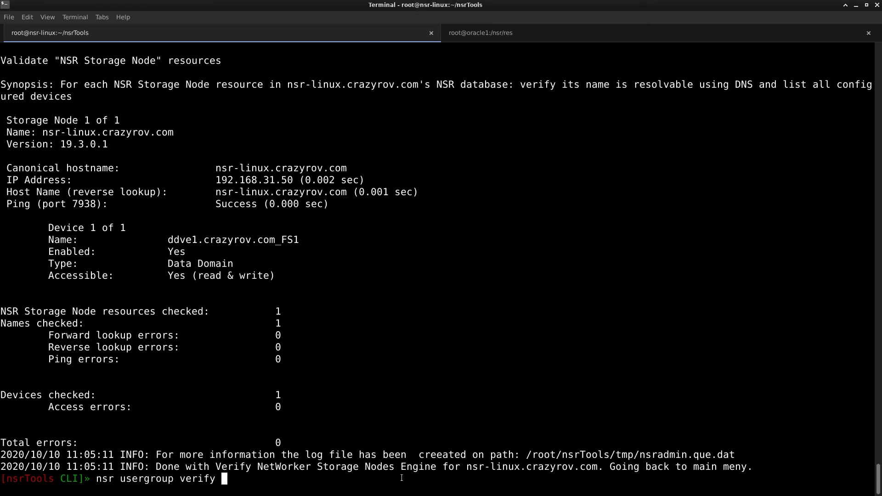
key(Return)
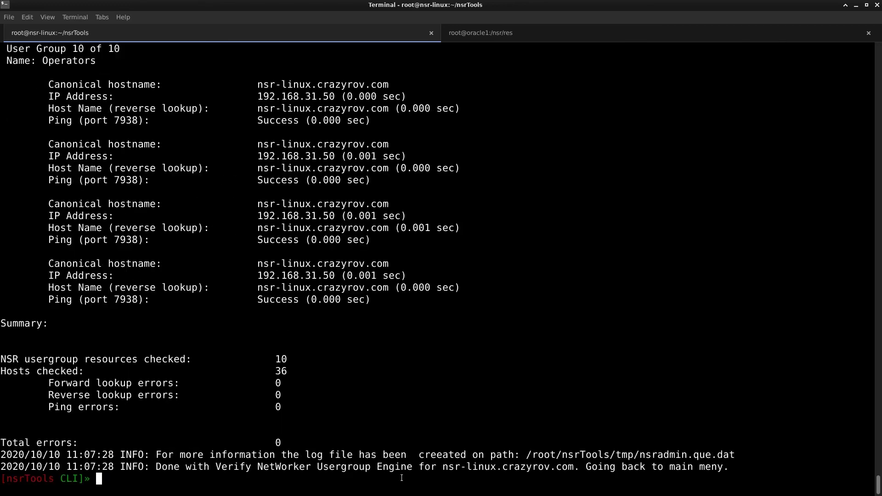
Scroll through the report for all 10 usergroups to the 36-host, 0-error summary.
scroll(436, 357, up, 20)
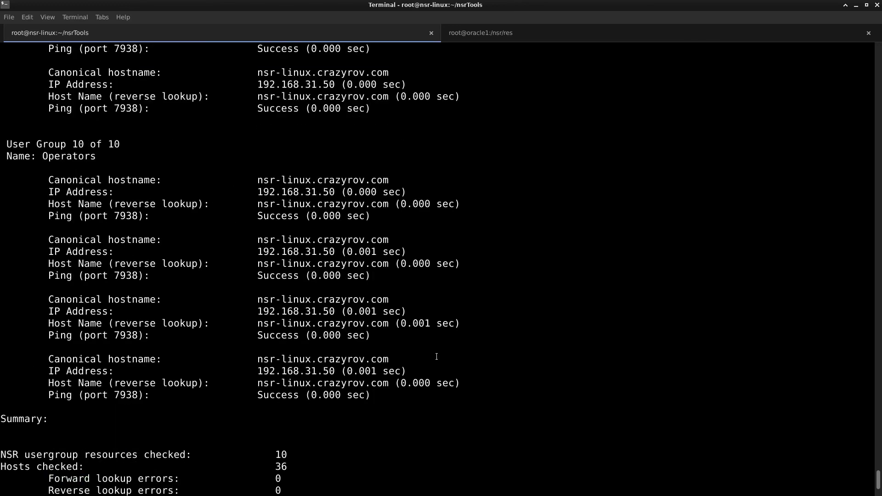
scroll(436, 357, up, 20)
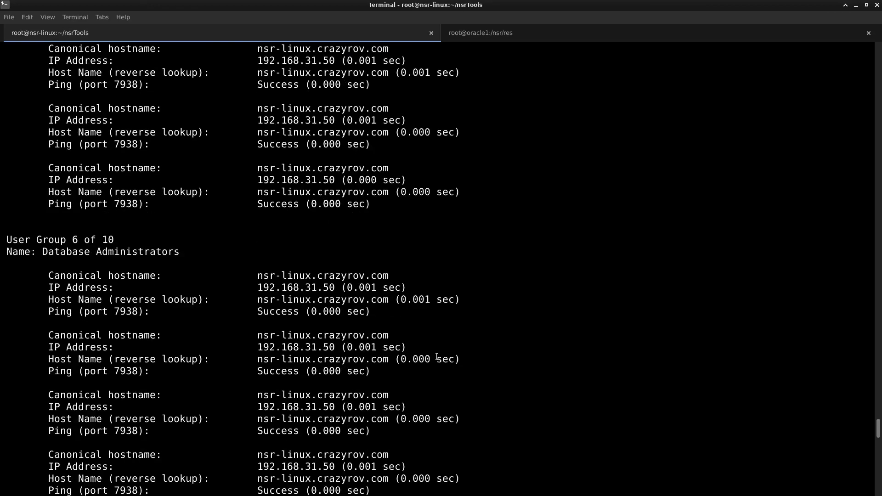
scroll(436, 356, up, 15)
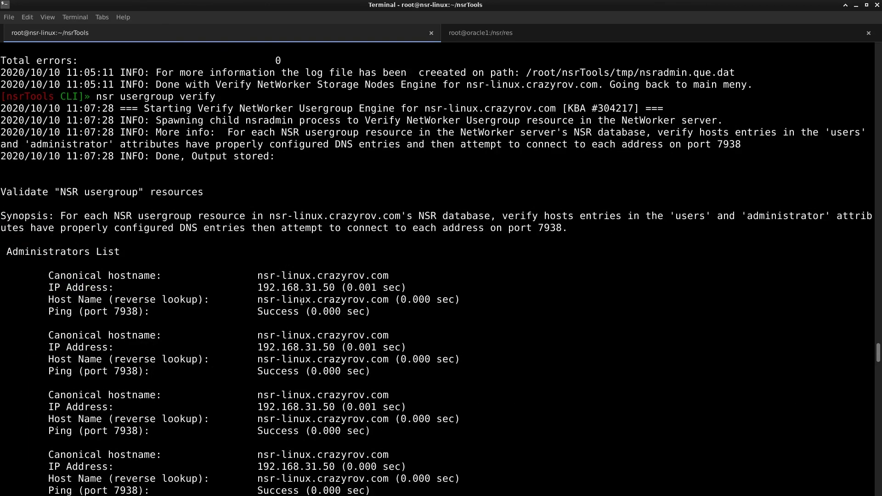
scroll(217, 259, down, 3)
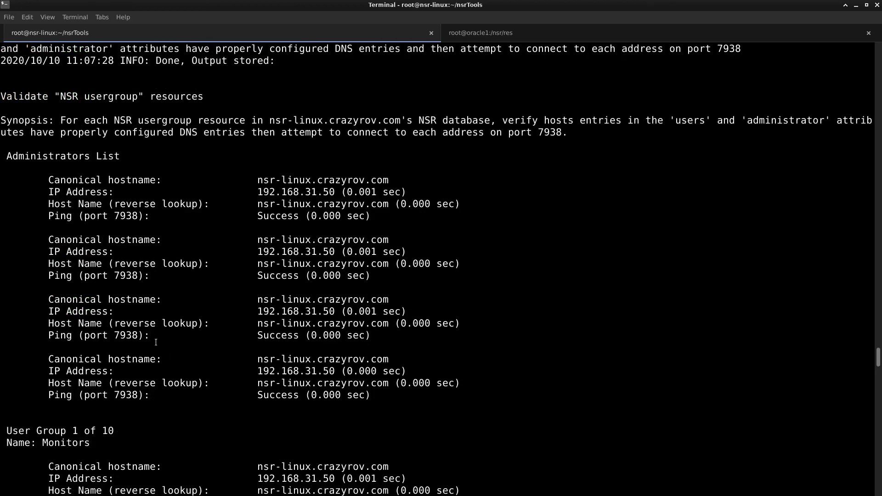
scroll(155, 338, down, 4)
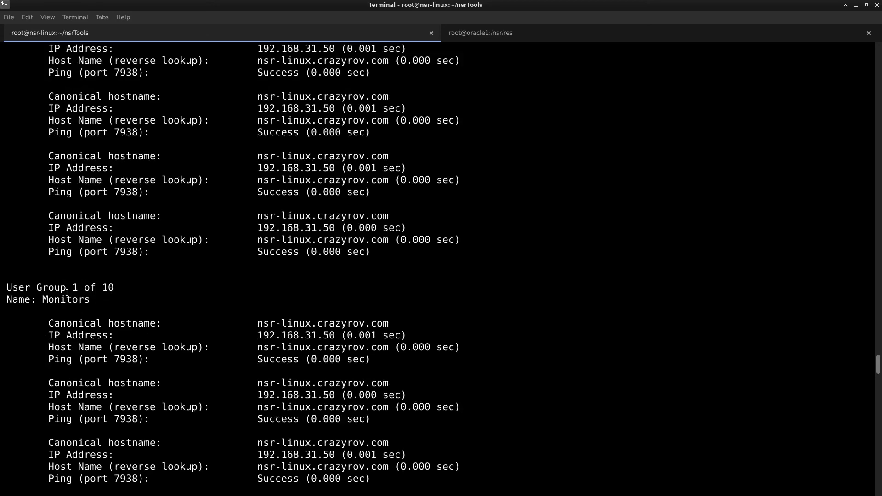
scroll(53, 304, down, 4)
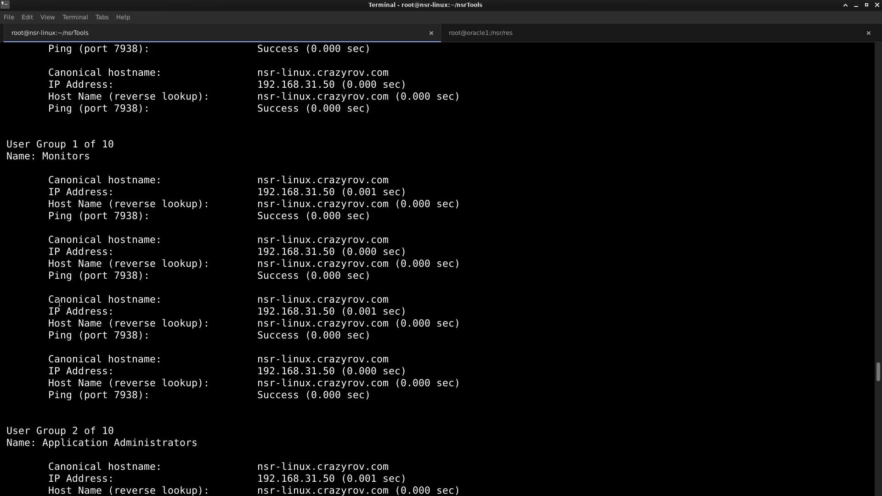
scroll(234, 280, down, 18)
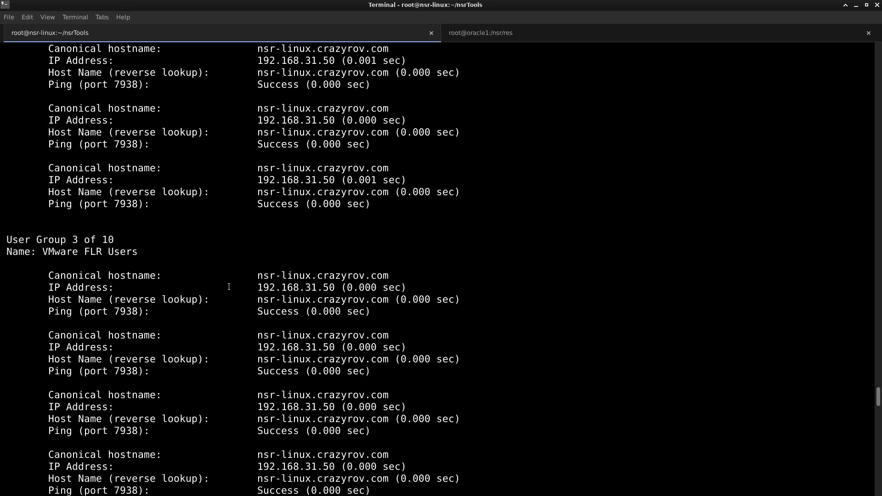
scroll(228, 287, down, 7)
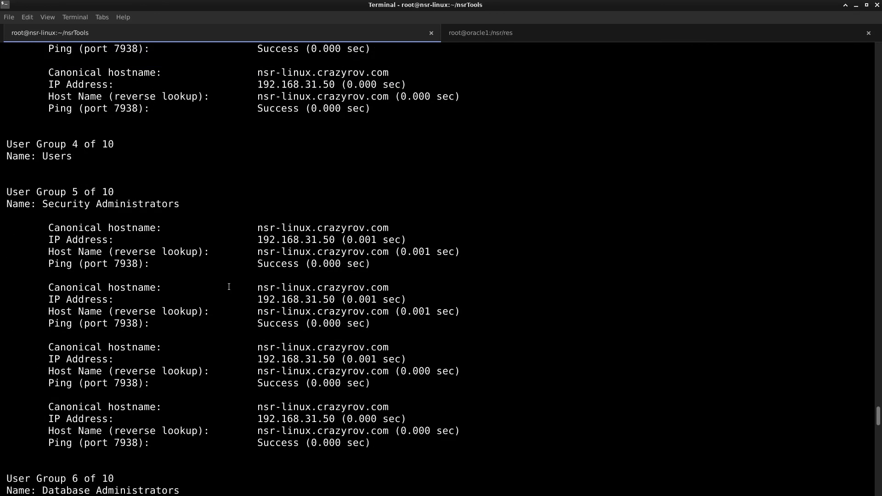
scroll(228, 287, down, 11)
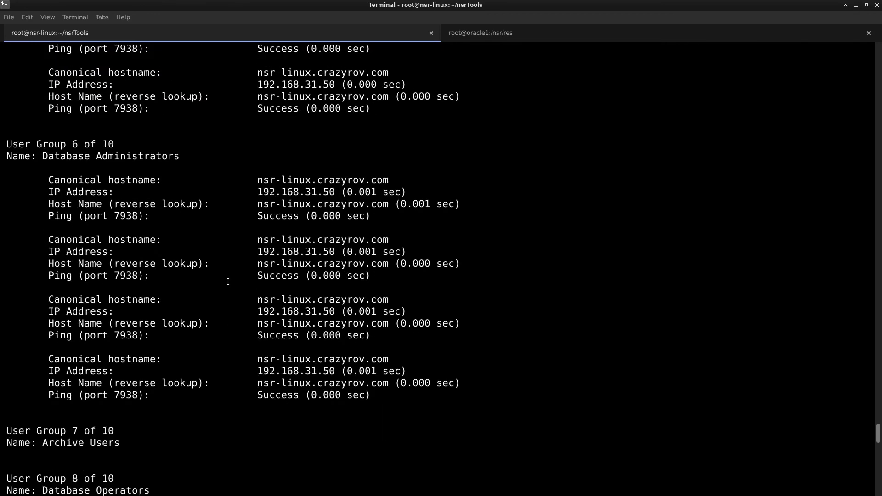
scroll(228, 281, down, 11)
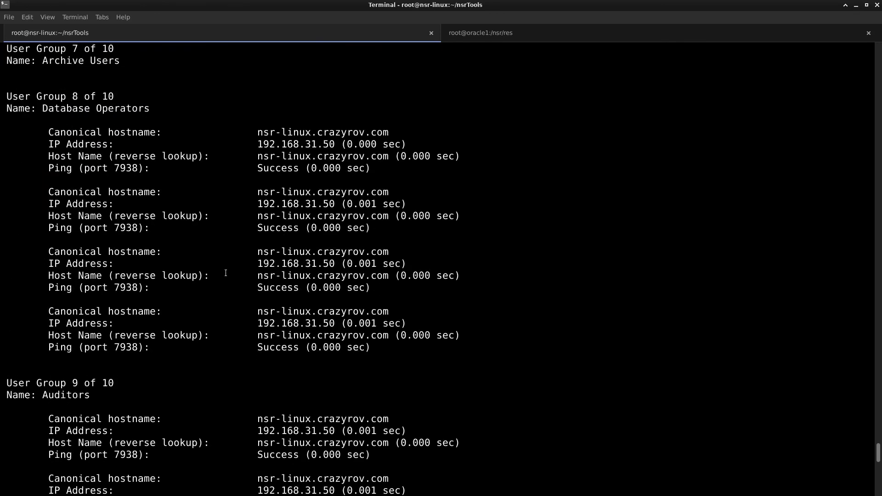
scroll(225, 273, down, 5)
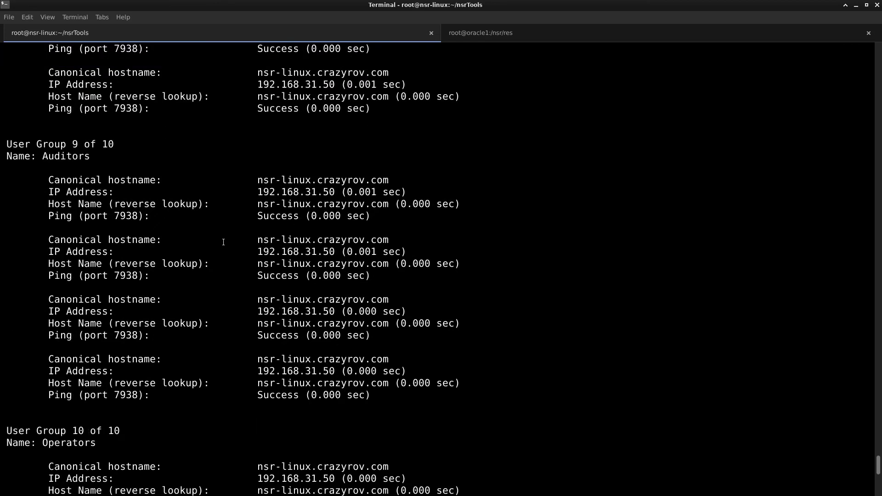
scroll(223, 243, down, 7)
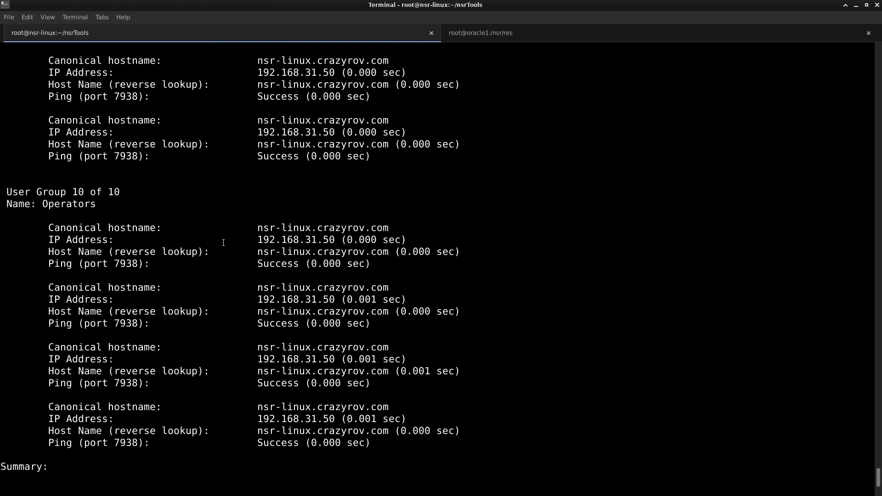
scroll(223, 242, down, 4)
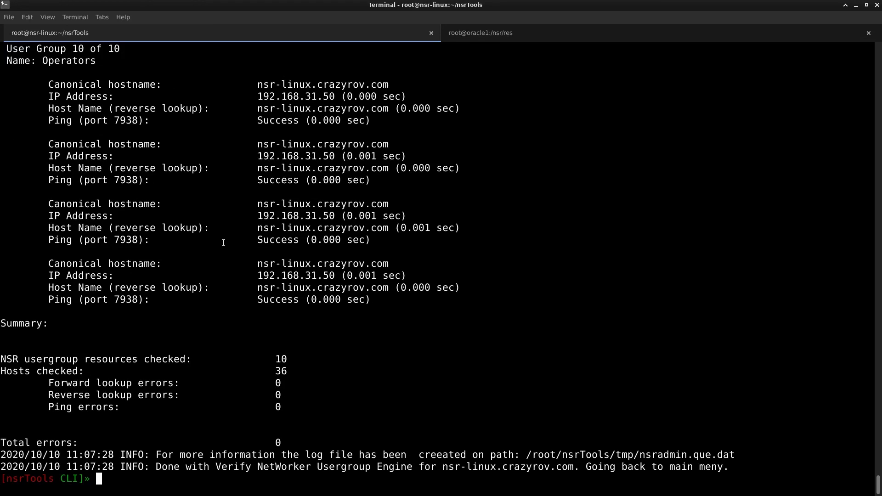